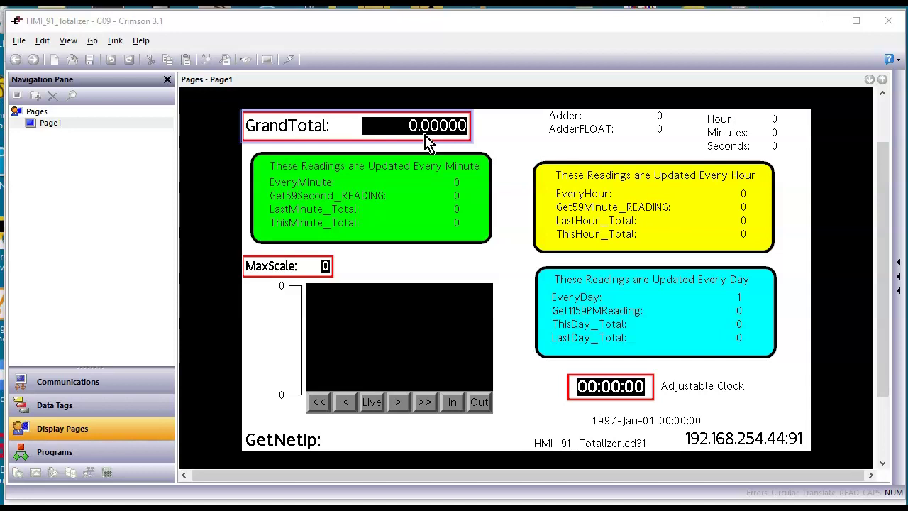
pyautogui.click(426, 133)
pyautogui.click(481, 171)
pyautogui.click(461, 121)
pyautogui.click(490, 146)
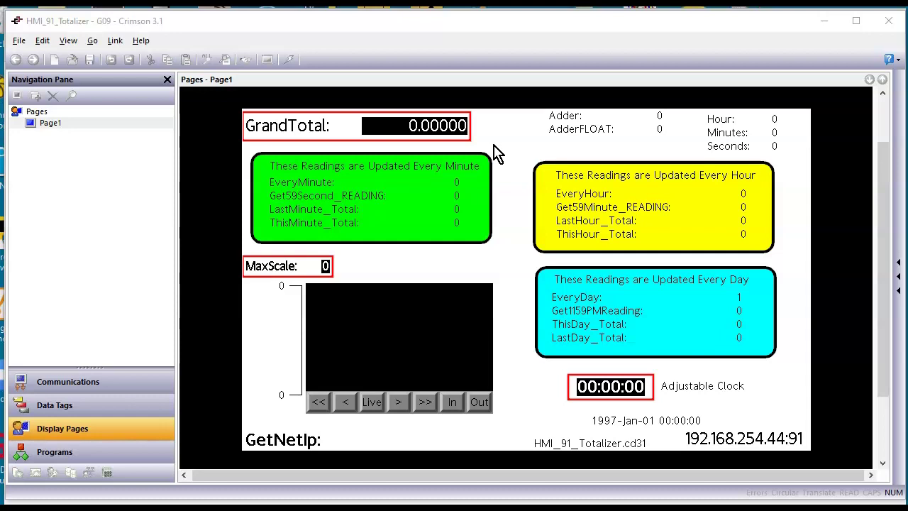
pyautogui.click(486, 153)
pyautogui.click(462, 142)
pyautogui.click(461, 145)
# Step: Switch to the browser showing the live HMI_91 Totalizer page and examine its grand total, per-minute readings and trend chart
pyautogui.click(355, 507)
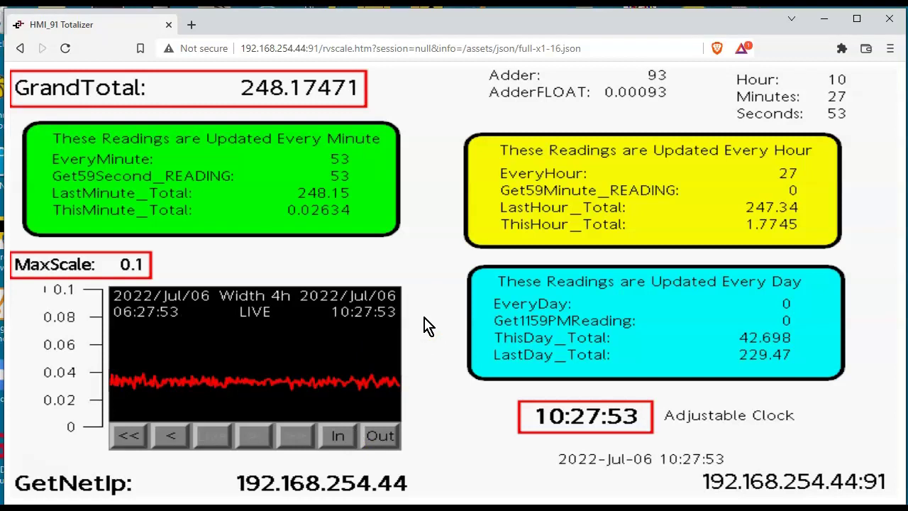
pyautogui.click(339, 105)
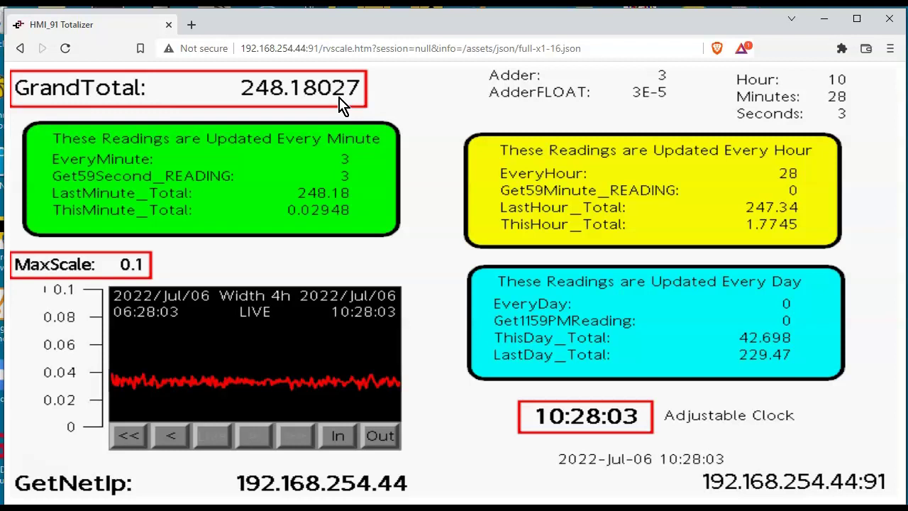
pyautogui.click(354, 99)
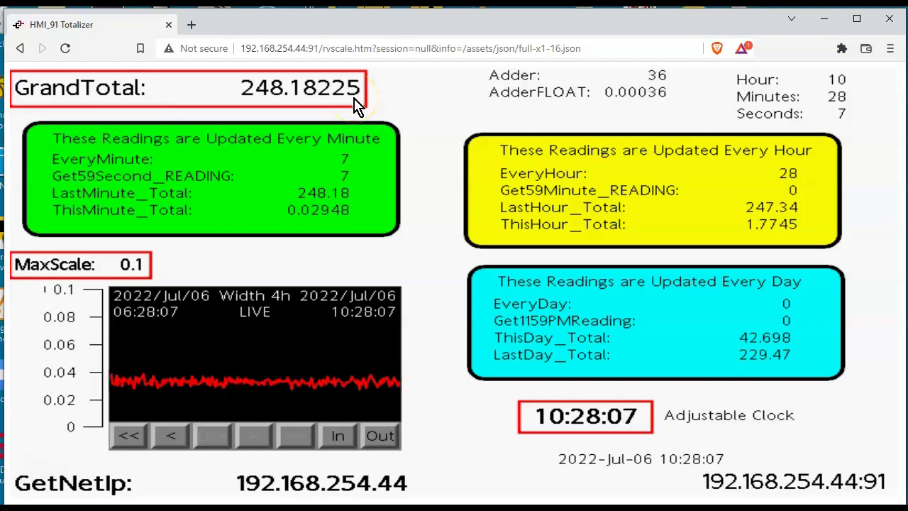
pyautogui.click(354, 162)
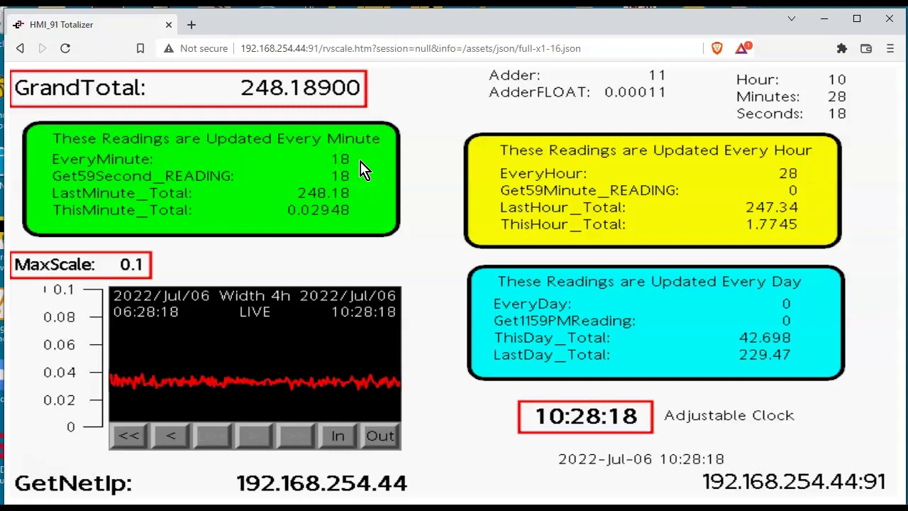
pyautogui.moveTo(359, 177)
pyautogui.mouseDown()
pyautogui.moveTo(361, 189)
pyautogui.moveTo(233, 158)
pyautogui.moveTo(336, 165)
pyautogui.moveTo(354, 187)
pyautogui.moveTo(351, 209)
pyautogui.moveTo(359, 193)
pyautogui.moveTo(319, 195)
pyautogui.moveTo(337, 203)
pyautogui.moveTo(348, 190)
pyautogui.moveTo(348, 219)
pyautogui.moveTo(307, 233)
pyautogui.moveTo(321, 216)
pyautogui.mouseUp()
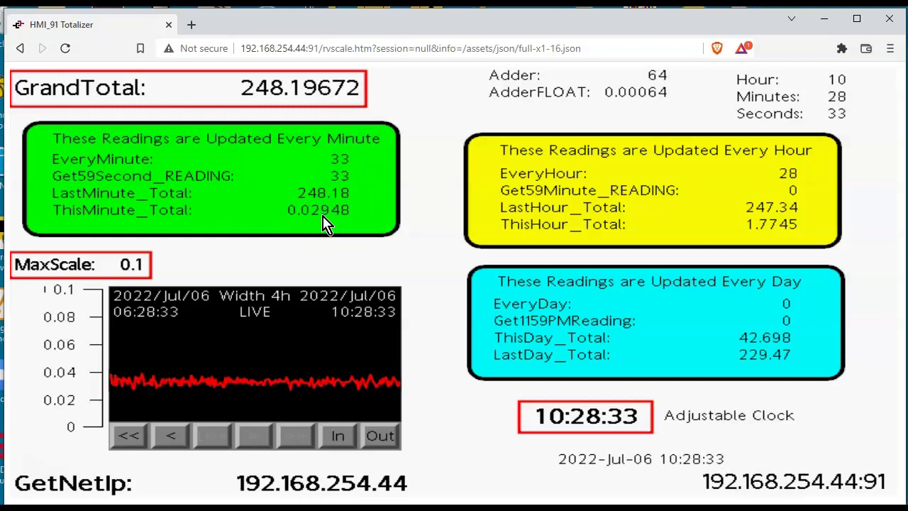
pyautogui.click(312, 388)
pyautogui.moveTo(312, 387)
pyautogui.mouseDown()
pyautogui.moveTo(324, 380)
pyautogui.moveTo(315, 366)
pyautogui.moveTo(323, 405)
pyautogui.mouseUp()
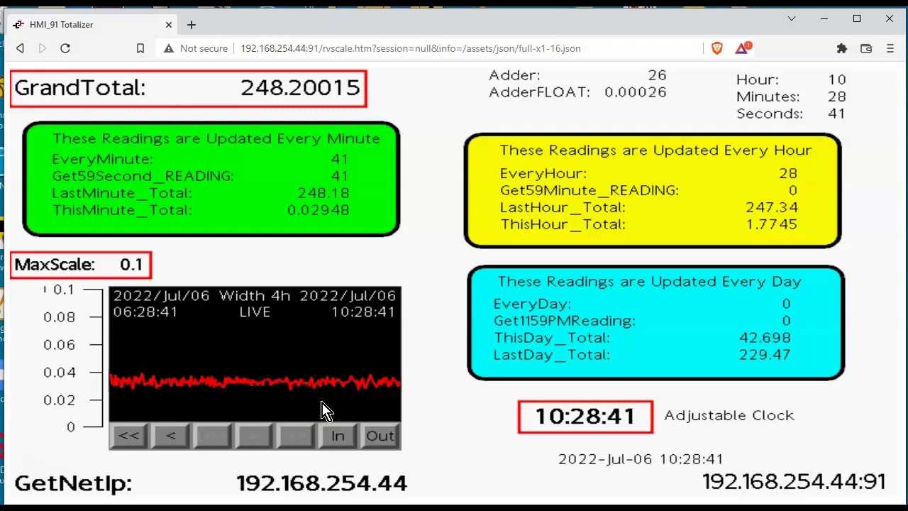
pyautogui.click(416, 341)
pyautogui.click(399, 258)
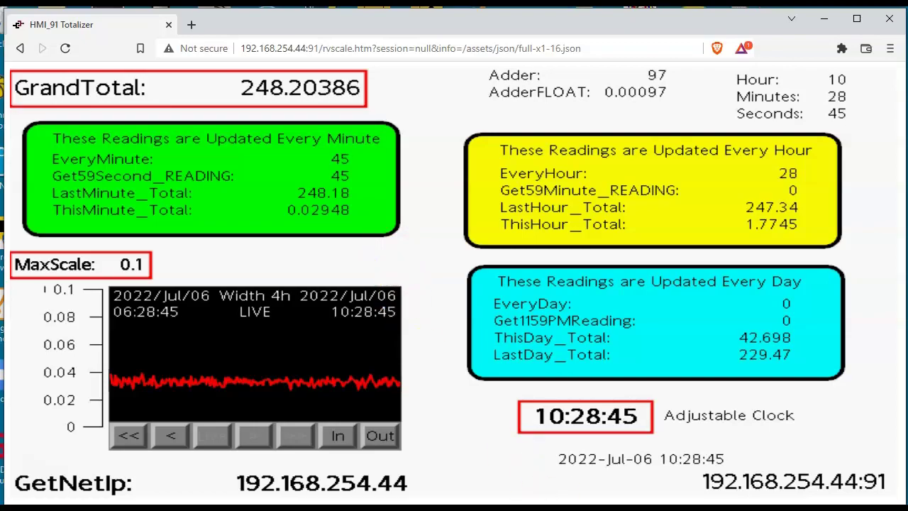
# Step: Switch back to Crimson 3.1 and review the source expression of the Seconds data tag
pyautogui.click(600, 487)
pyautogui.click(539, 387)
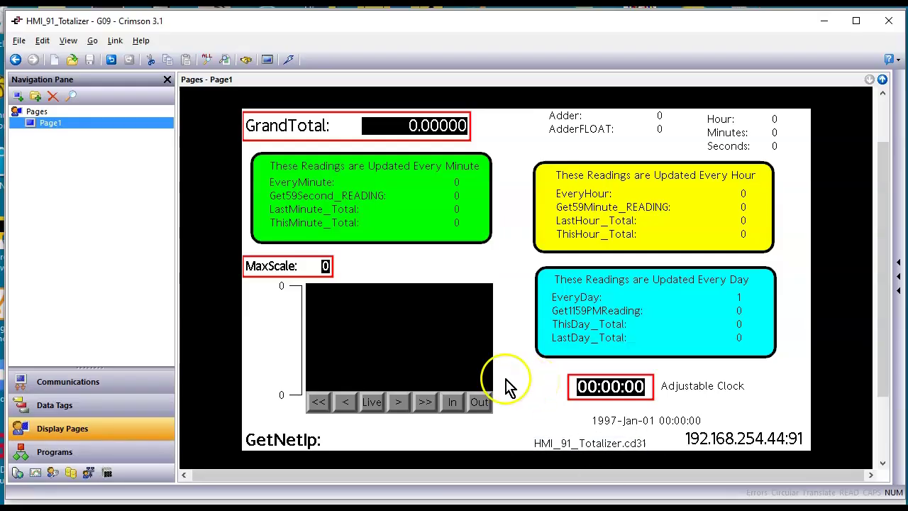
pyautogui.click(62, 415)
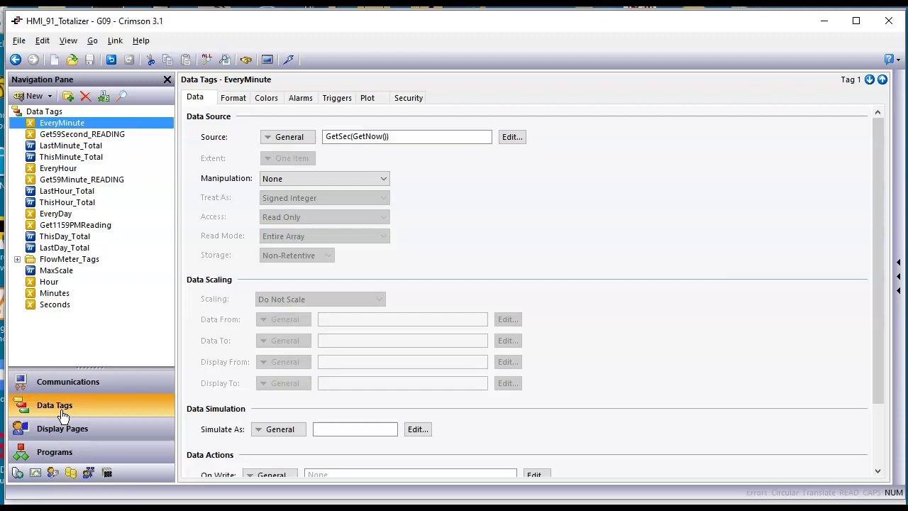
pyautogui.click(66, 312)
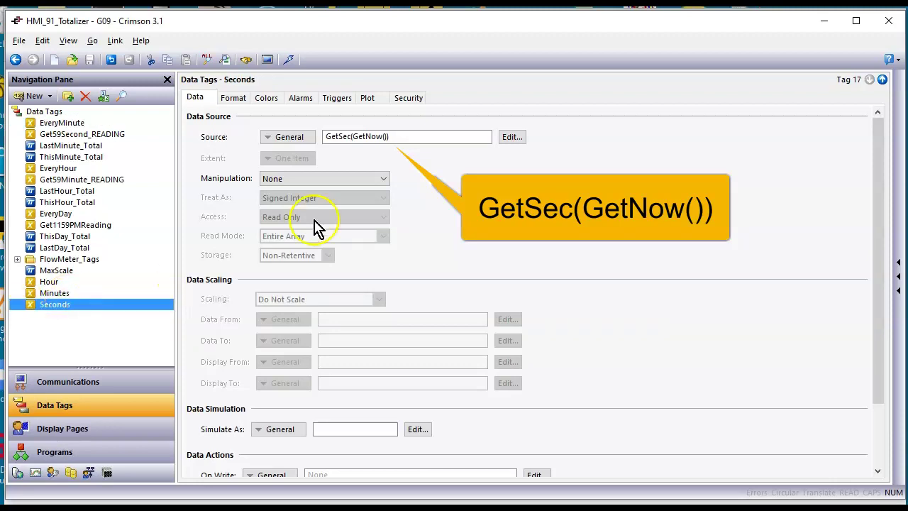
pyautogui.click(339, 150)
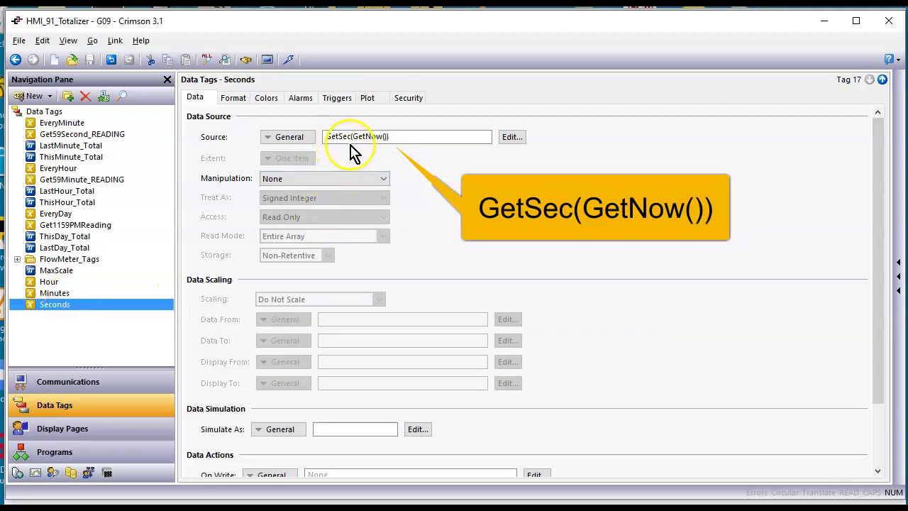
pyautogui.click(350, 143)
# Step: Review the source expressions of the Minutes and Hour data tags
pyautogui.click(78, 295)
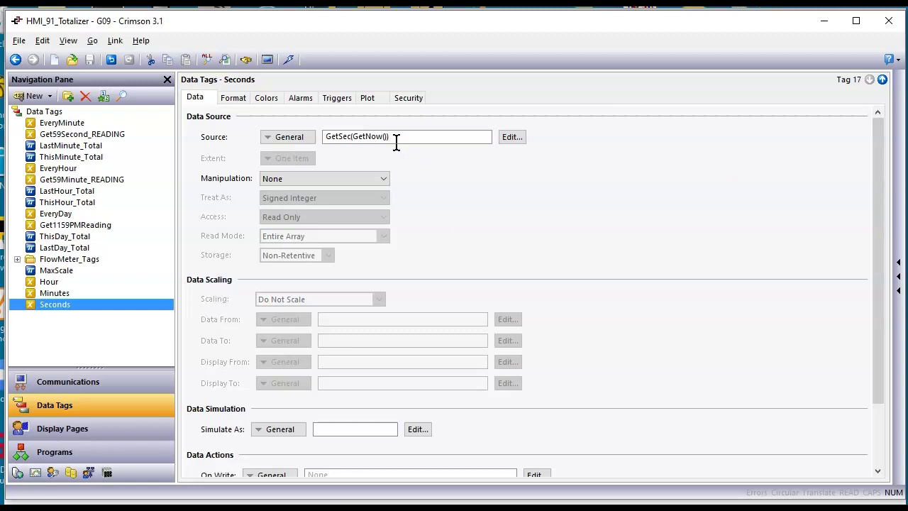
pyautogui.click(55, 293)
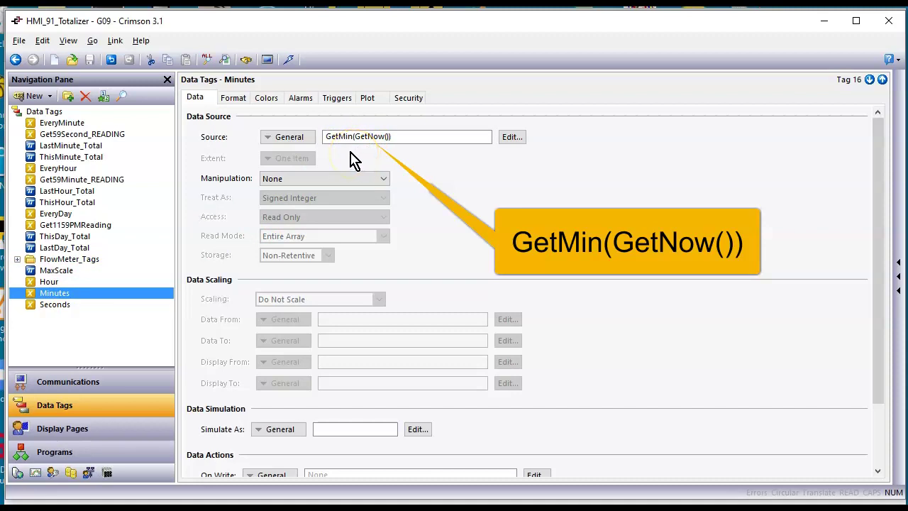
pyautogui.click(66, 284)
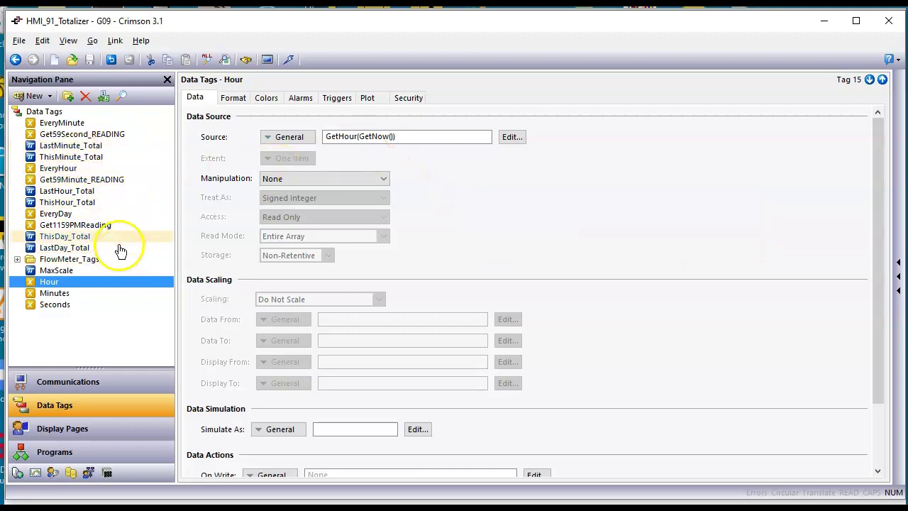
# Step: Look at the display page again, and review the source expression of the Get59Second_READING data tag
pyautogui.click(101, 429)
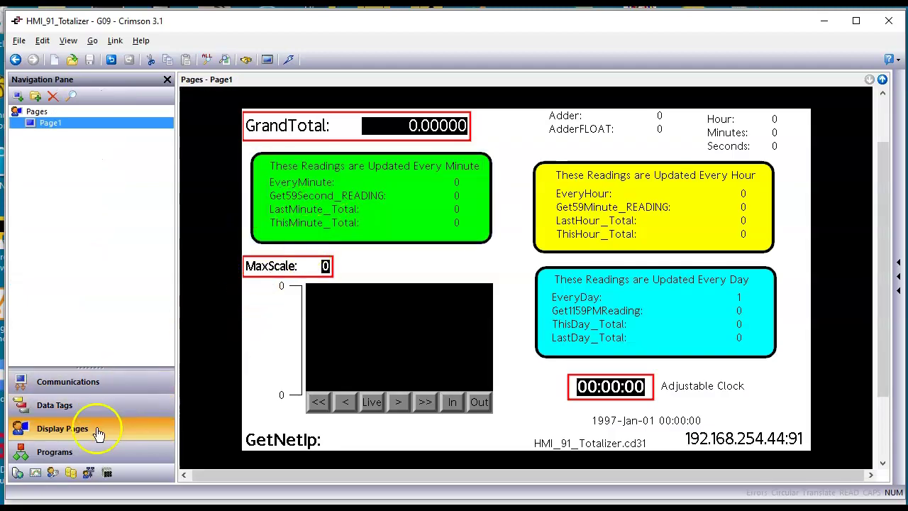
pyautogui.click(106, 409)
pyautogui.click(73, 135)
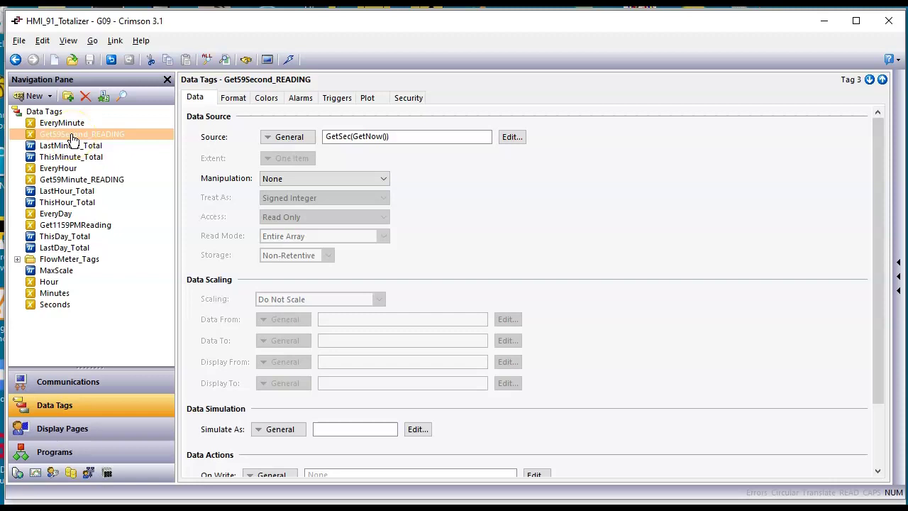
pyautogui.click(99, 136)
pyautogui.click(342, 142)
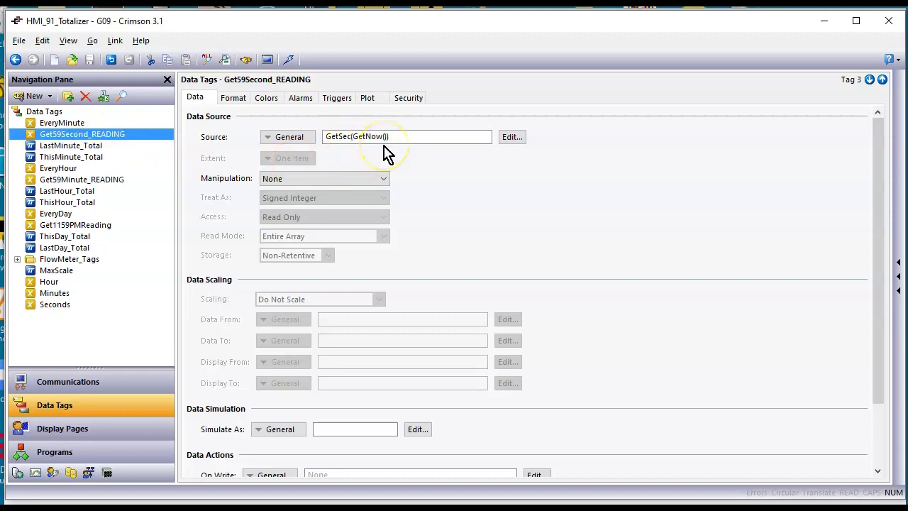
# Step: Examine Trigger One of Get59Second_READING and the code of its This Minute Total action, closing the editor without changes
pyautogui.click(331, 102)
pyautogui.click(333, 151)
pyautogui.click(142, 134)
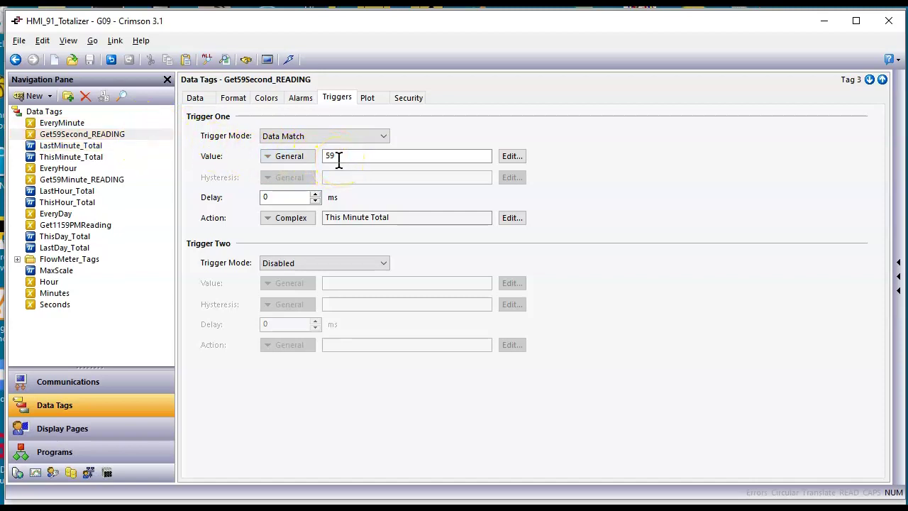
pyautogui.click(355, 225)
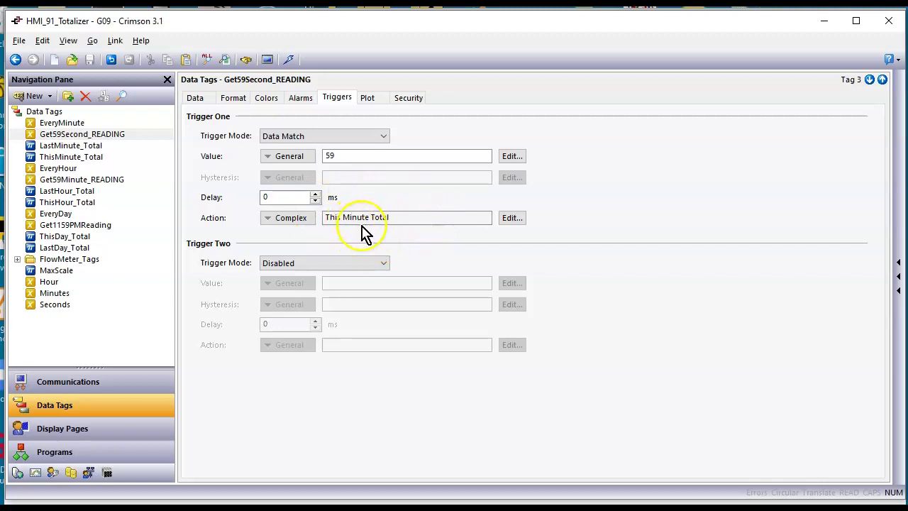
pyautogui.click(510, 218)
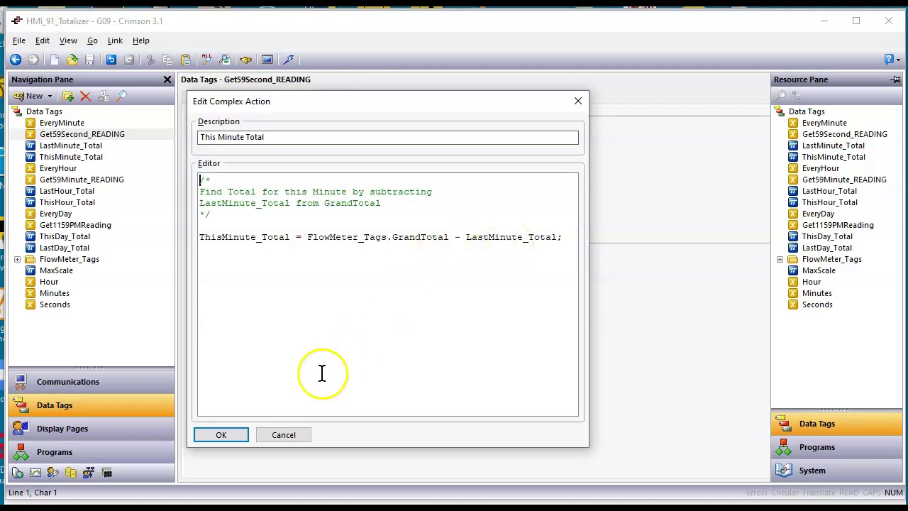
pyautogui.click(284, 435)
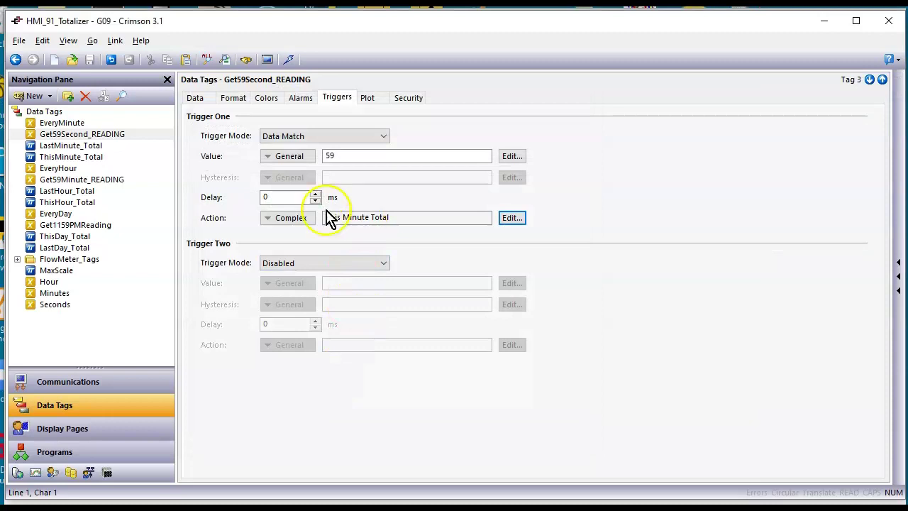
# Step: Review the EveryMinute tag's source expression, its Trigger One settings and the code of its Get Previous Minute Total action
pyautogui.click(89, 125)
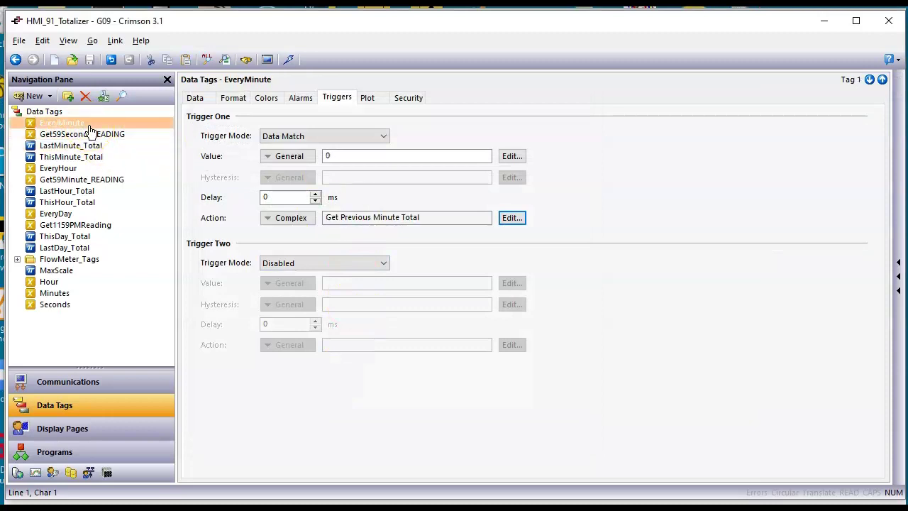
pyautogui.click(195, 100)
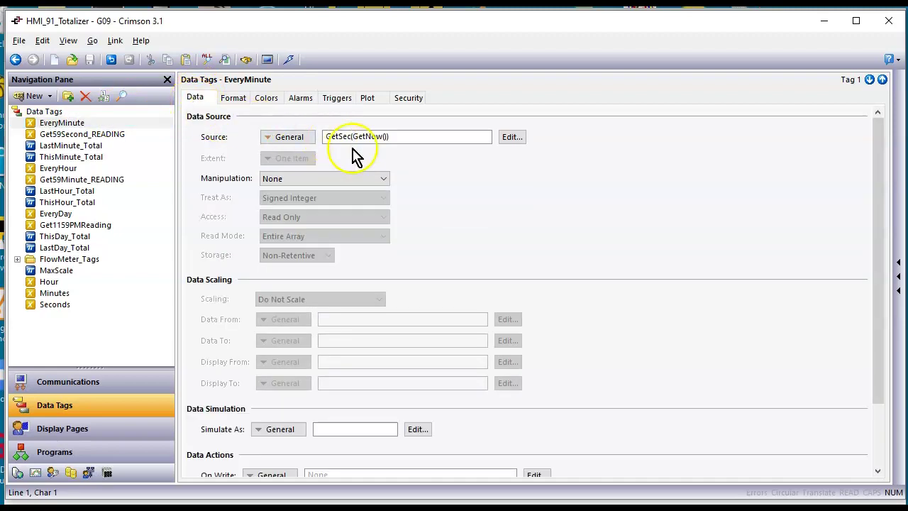
pyautogui.click(335, 99)
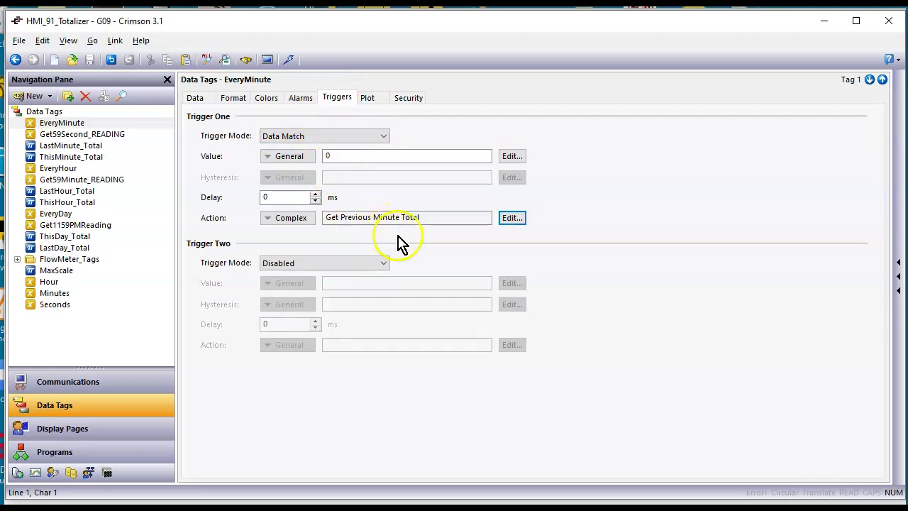
pyautogui.click(514, 219)
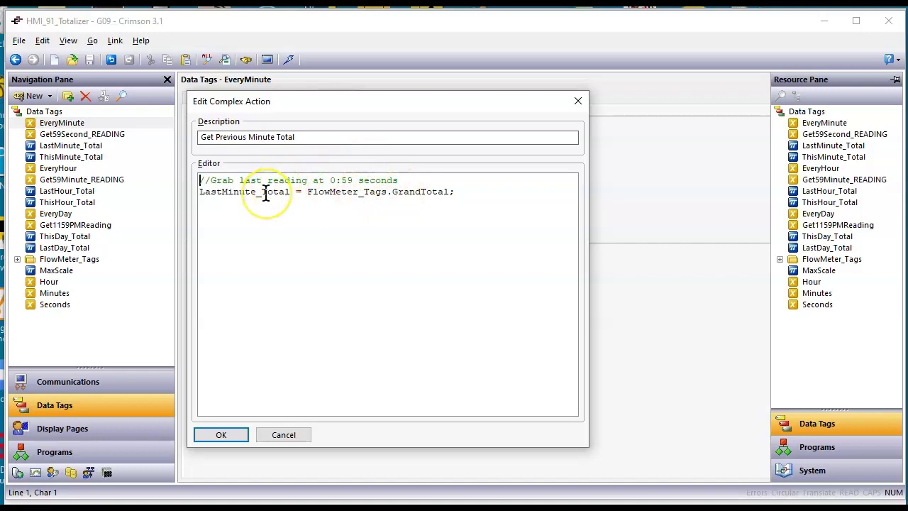
pyautogui.click(222, 430)
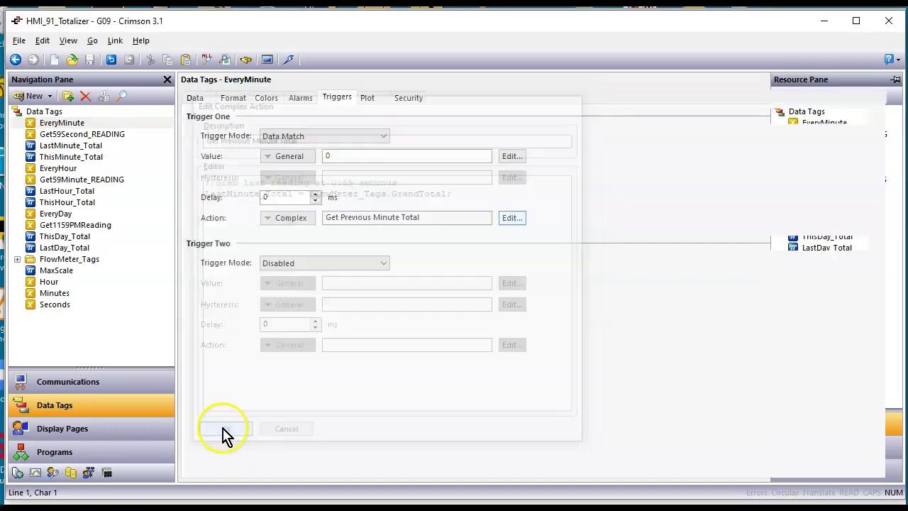
# Step: Reopen the This Minute Total action of Get59Second_READING and examine how its code calculates ThisMinute_Total
pyautogui.click(81, 135)
pyautogui.click(517, 220)
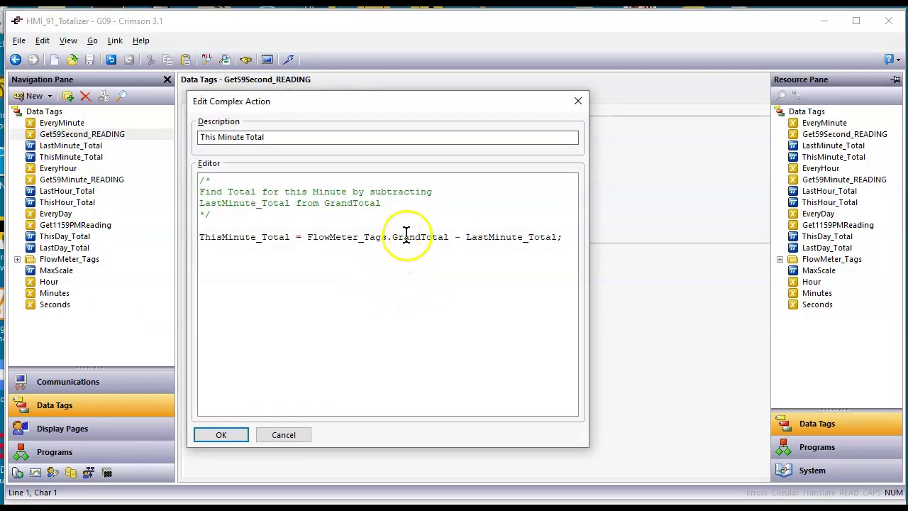
pyautogui.click(505, 242)
pyautogui.click(222, 436)
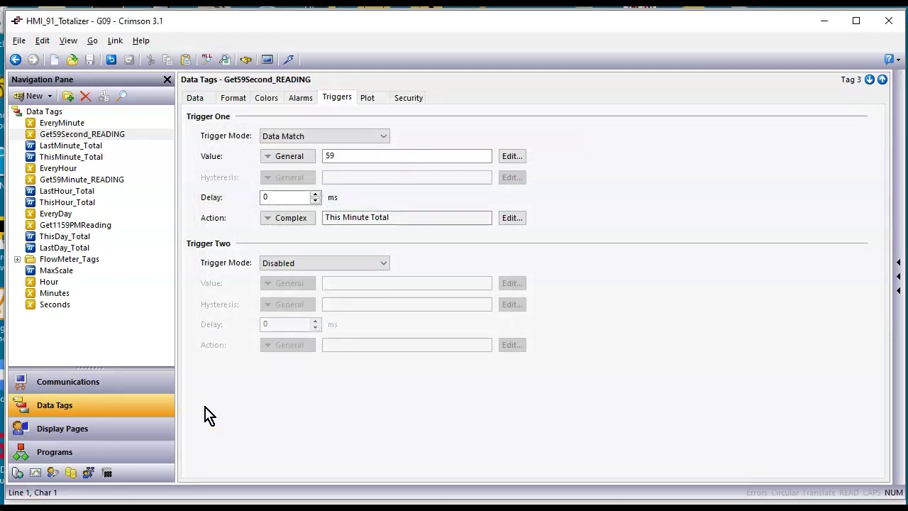
# Step: Review the EveryHour tag's source expression, its Trigger One settings and the code of its Get Previous Hour Total action
pyautogui.click(73, 170)
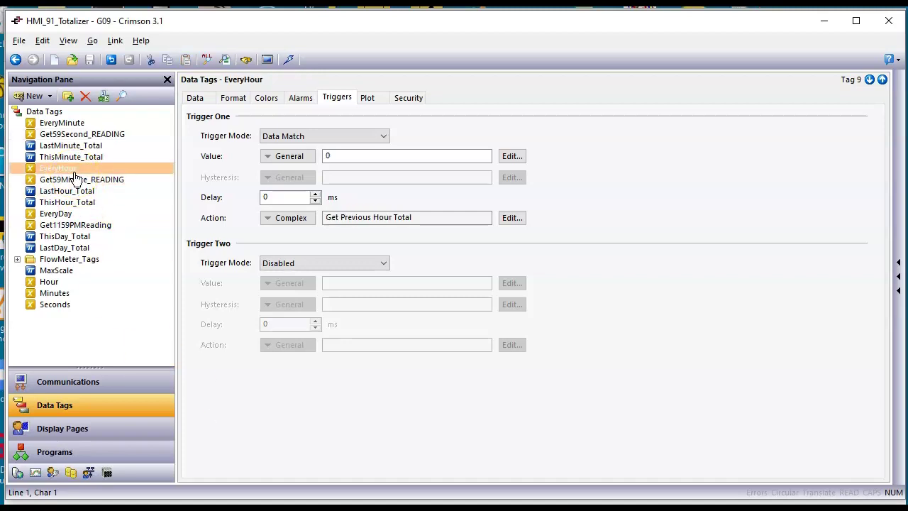
pyautogui.click(194, 99)
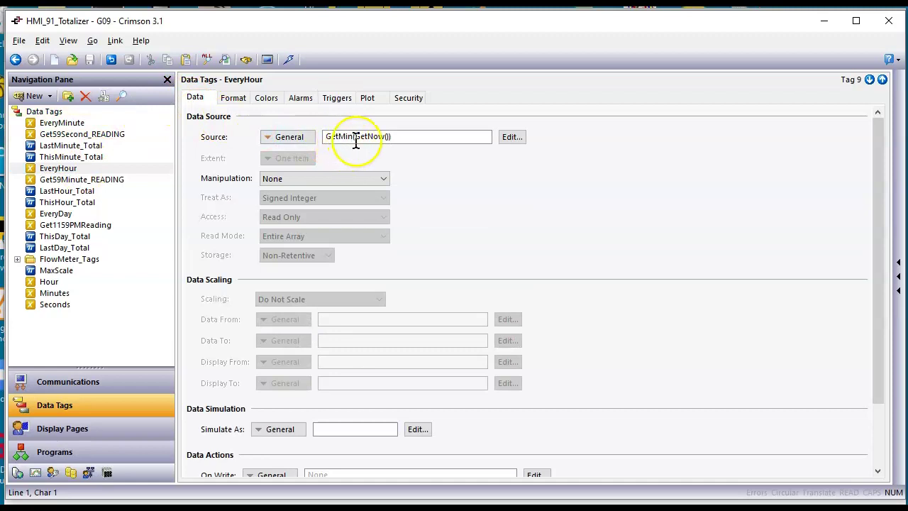
pyautogui.click(333, 103)
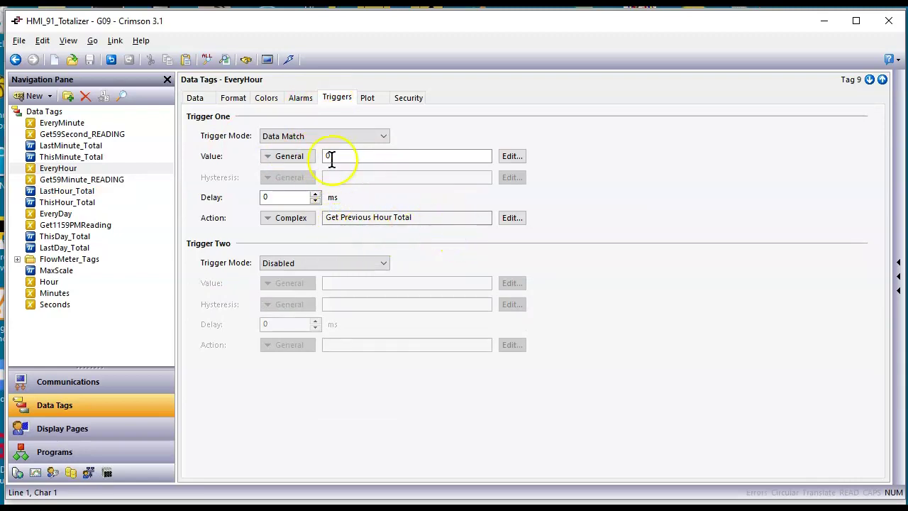
pyautogui.click(512, 218)
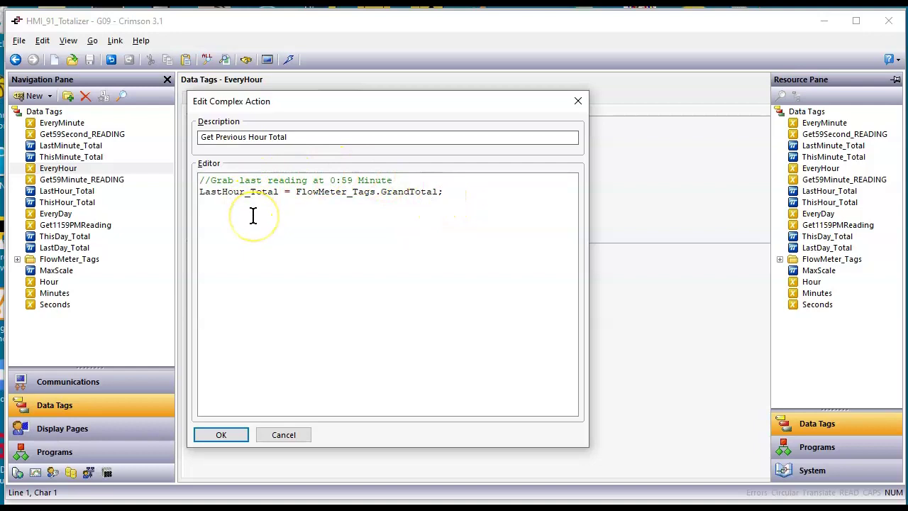
pyautogui.click(219, 436)
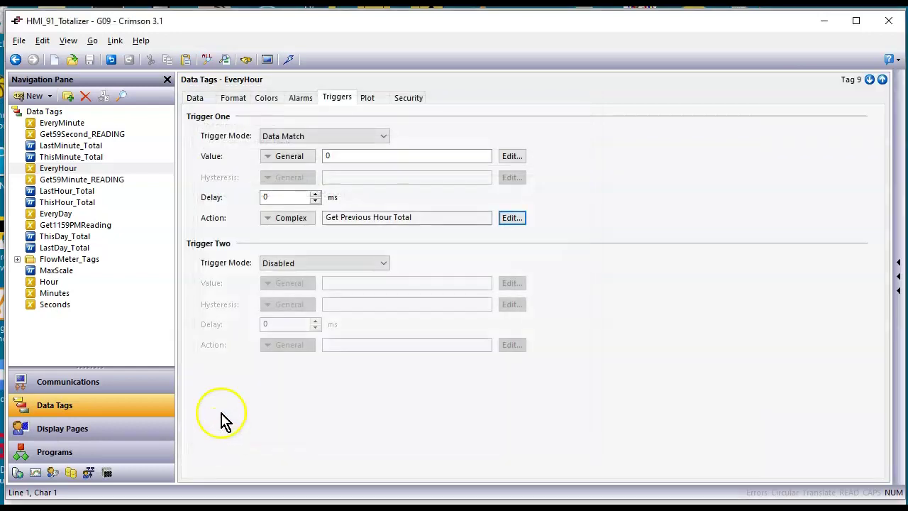
# Step: Review Get59Minute_READING's source expression, its Trigger One settings and the code of its This Hour Total action
pyautogui.click(117, 182)
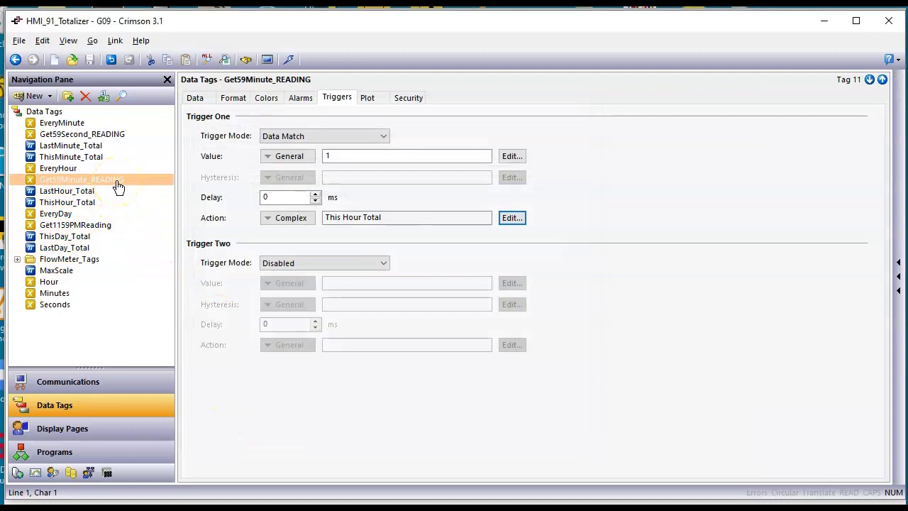
pyautogui.click(200, 102)
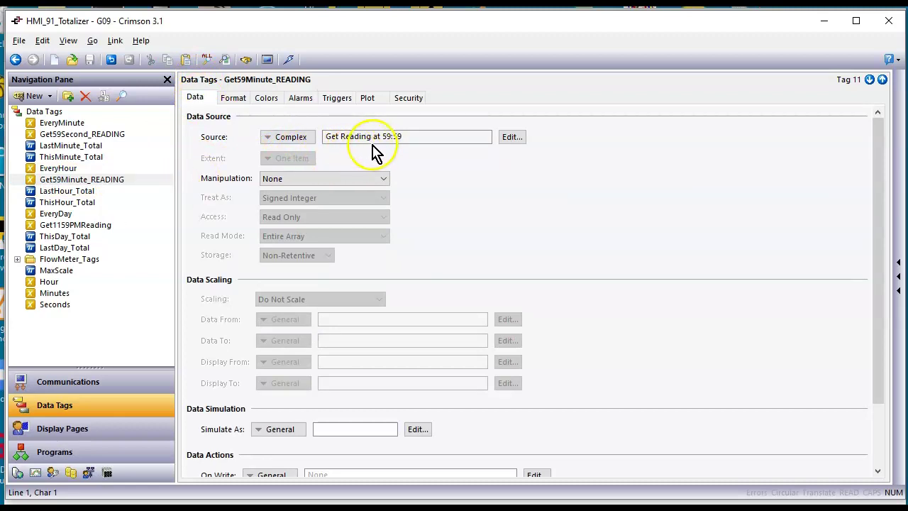
pyautogui.click(512, 138)
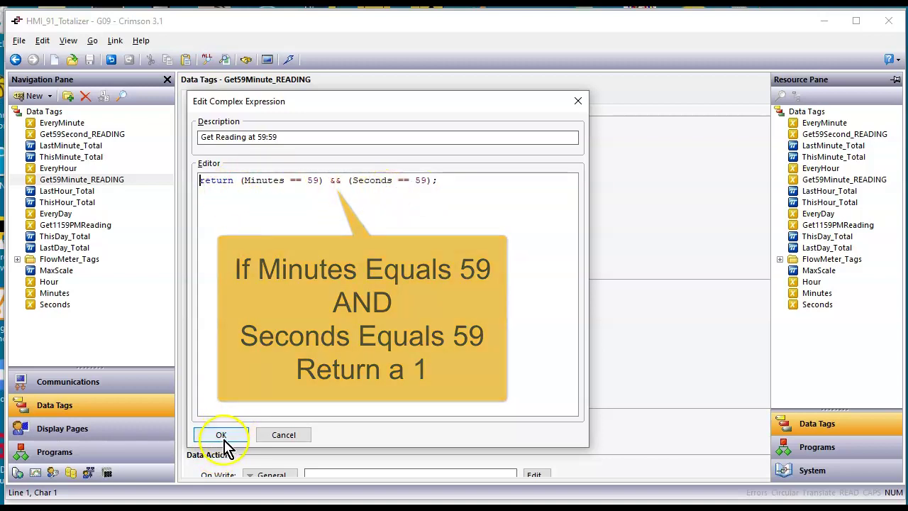
pyautogui.click(221, 434)
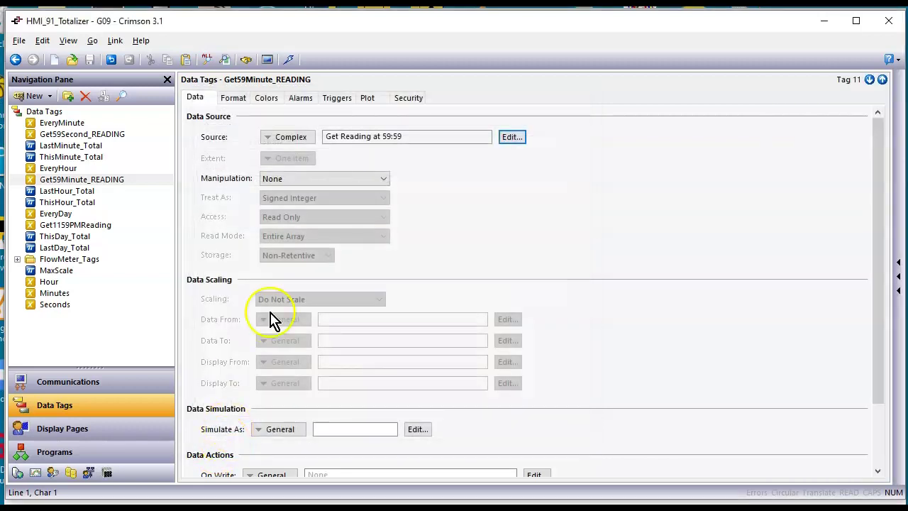
pyautogui.click(337, 99)
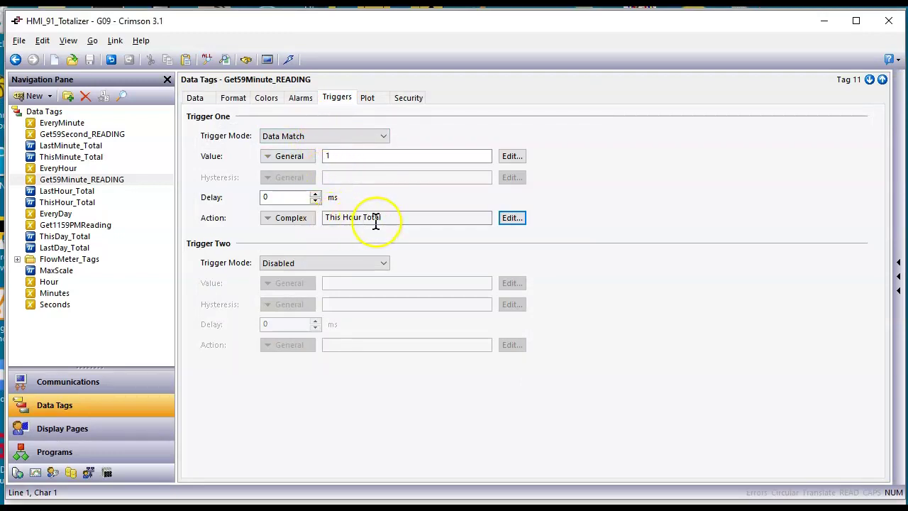
pyautogui.click(515, 219)
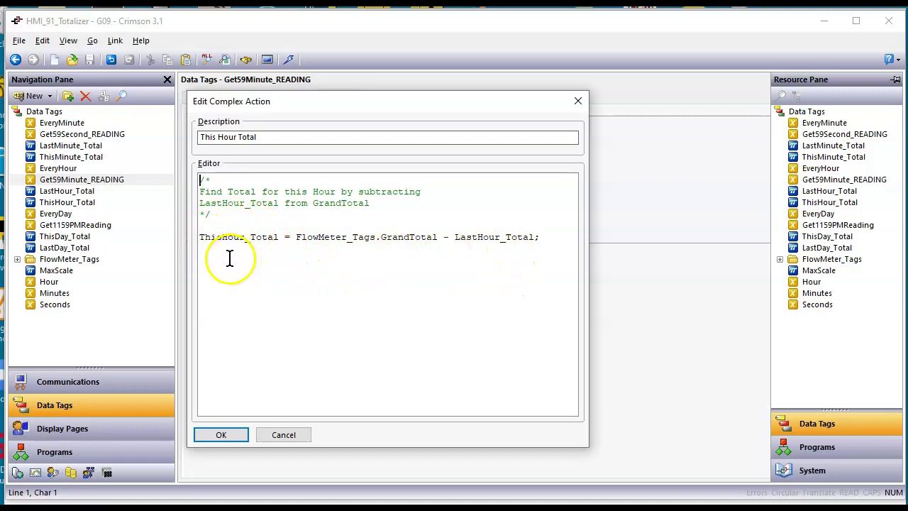
pyautogui.click(221, 435)
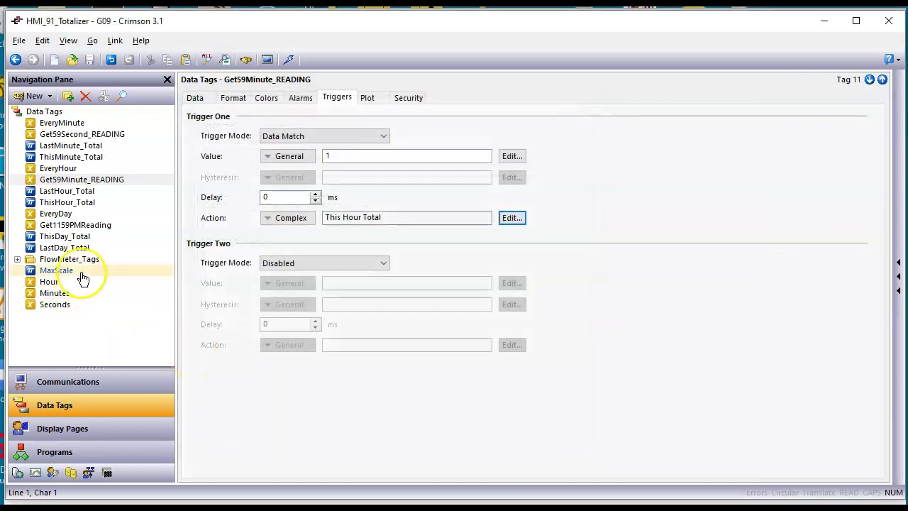
# Step: Review Get1159PMReading's source expression, its Trigger One settings and the code of its This Day Total action
pyautogui.click(74, 216)
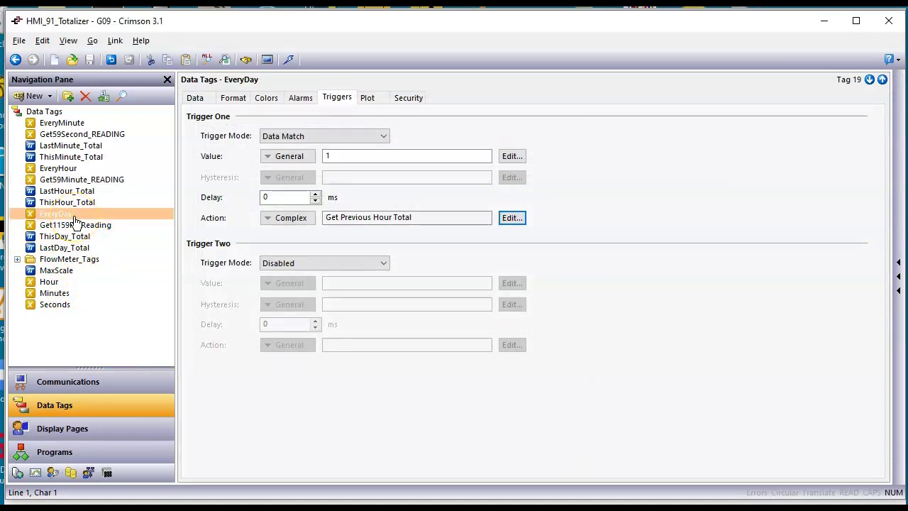
pyautogui.click(80, 227)
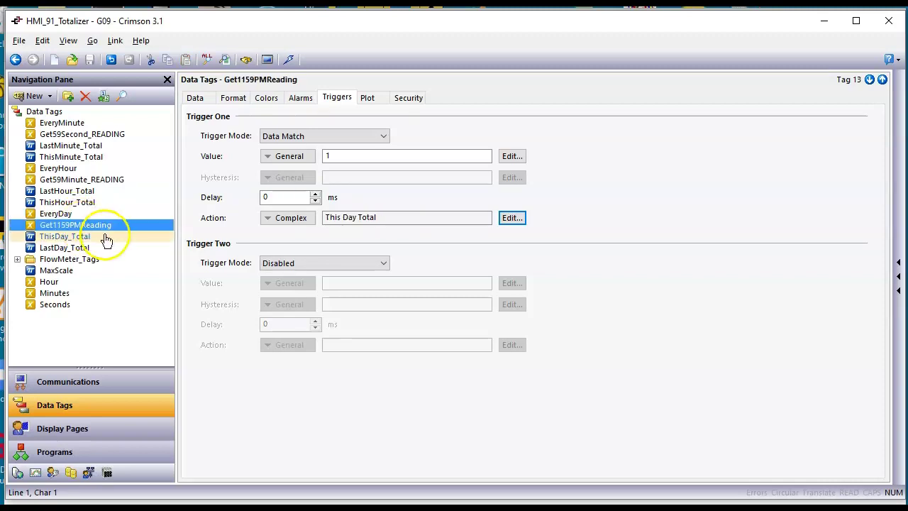
pyautogui.click(193, 98)
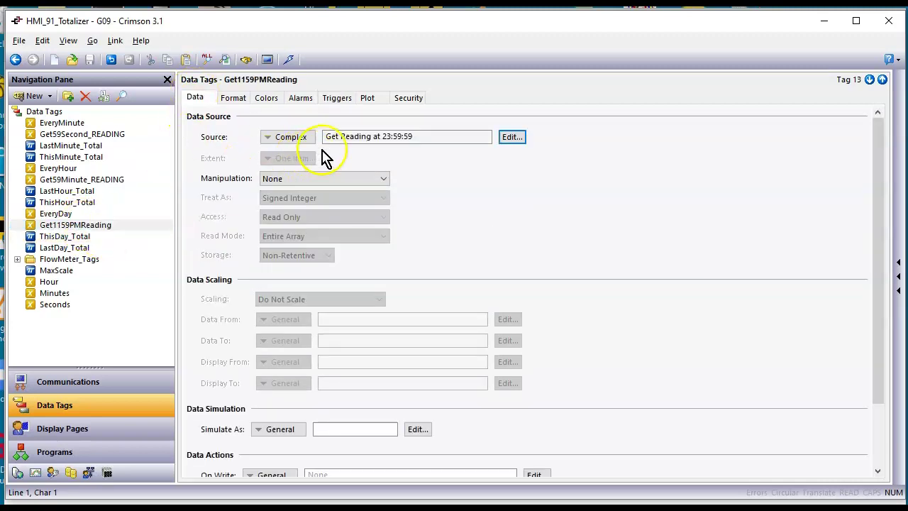
pyautogui.click(79, 227)
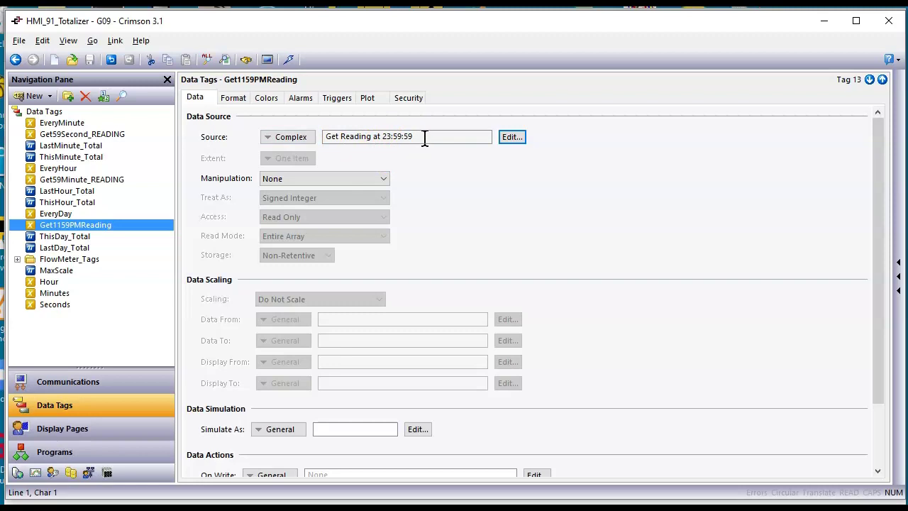
pyautogui.click(517, 139)
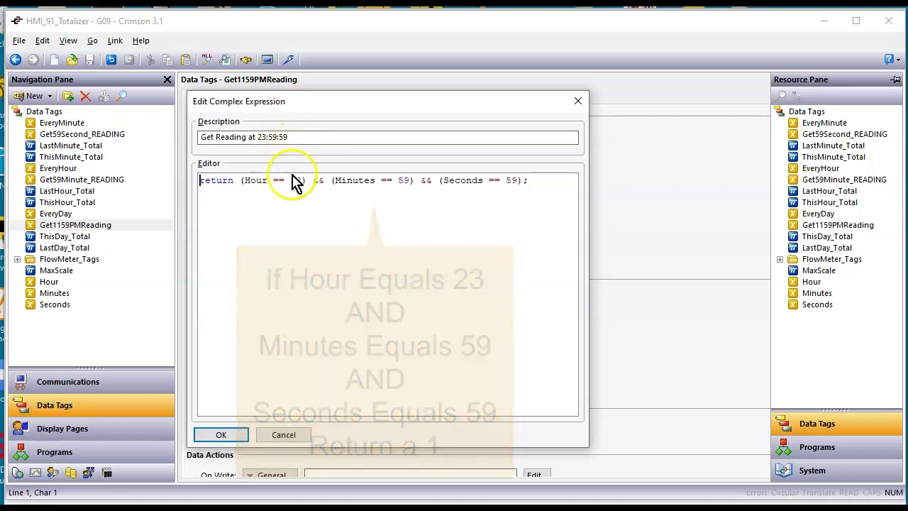
pyautogui.click(217, 436)
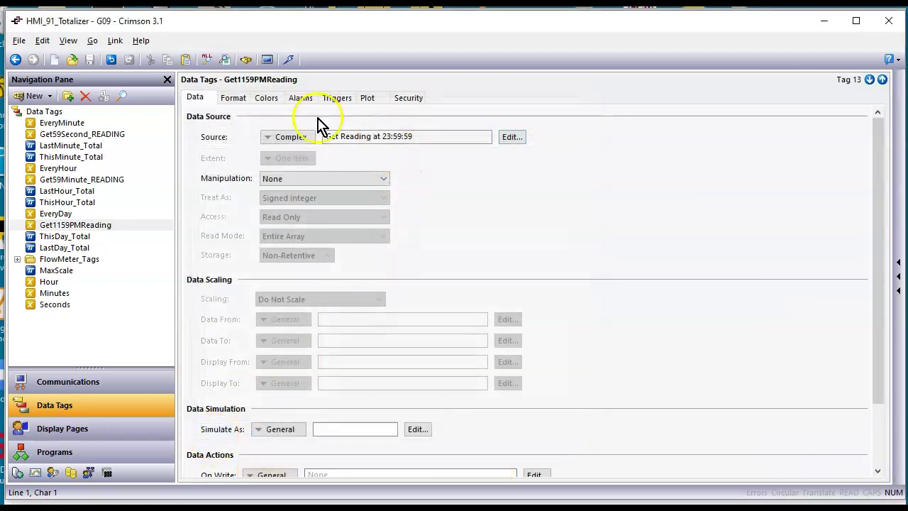
pyautogui.click(334, 103)
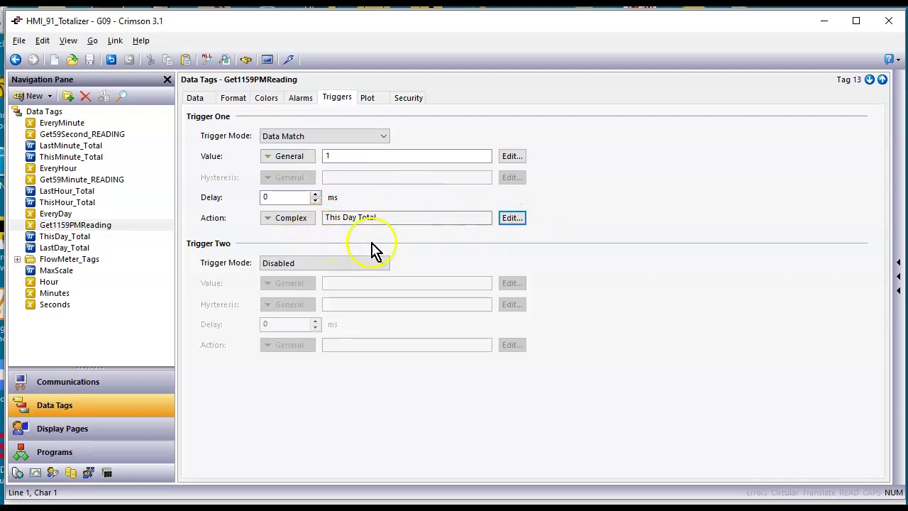
pyautogui.click(513, 219)
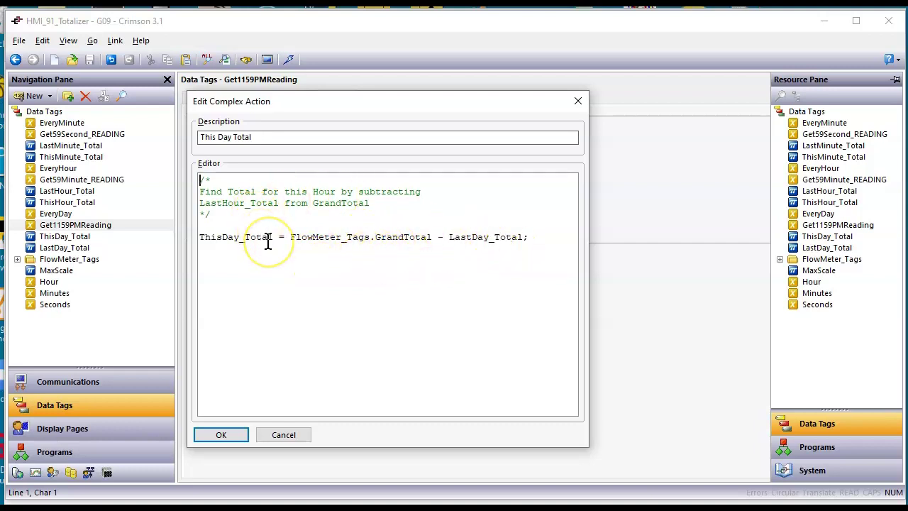
pyautogui.click(225, 434)
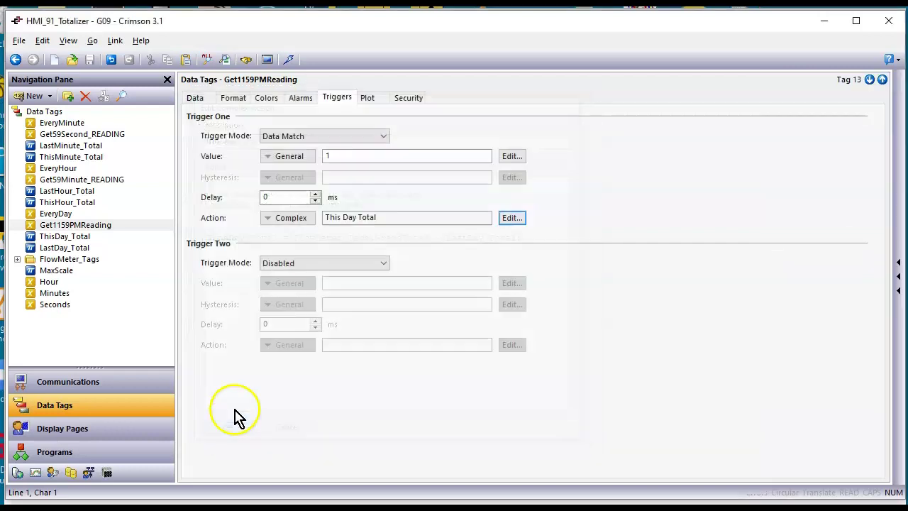
# Step: Review the EveryDay tag's source expression, its Trigger One settings and the code of its Get Previous Hour Total action
pyautogui.click(56, 214)
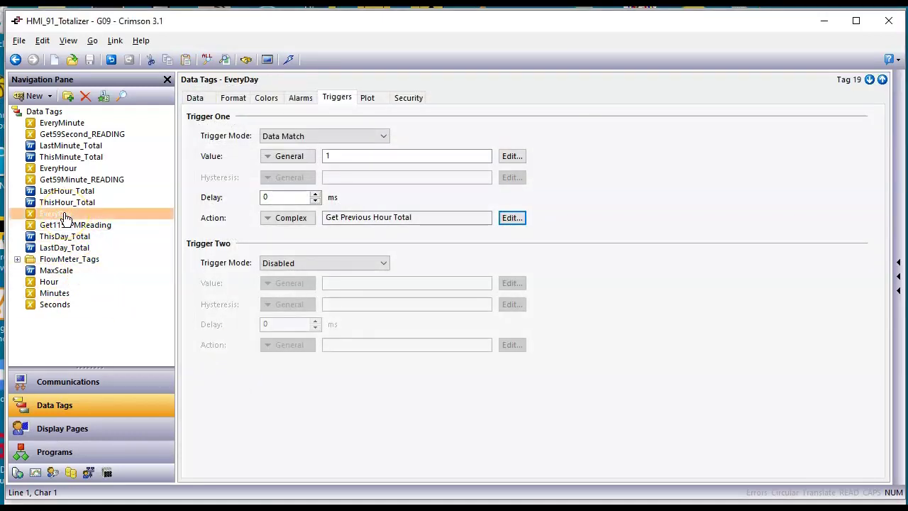
pyautogui.click(202, 97)
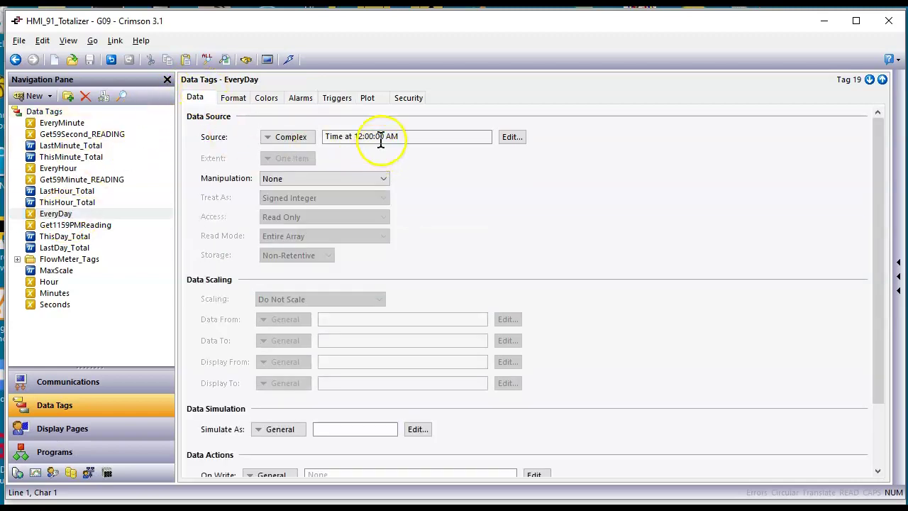
pyautogui.click(514, 139)
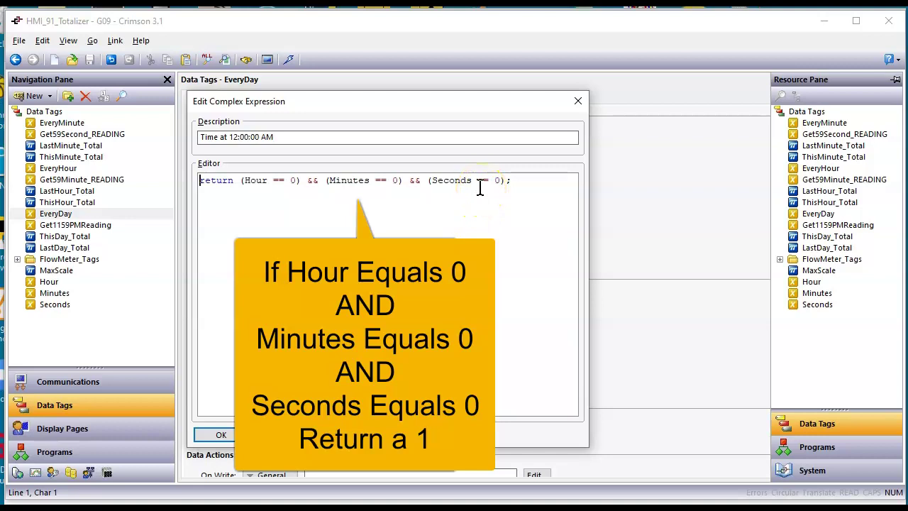
pyautogui.click(206, 433)
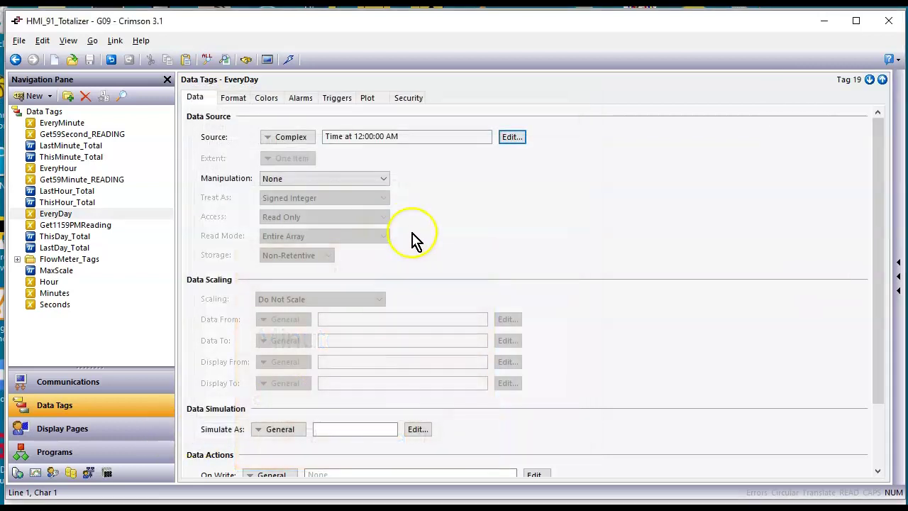
pyautogui.click(339, 102)
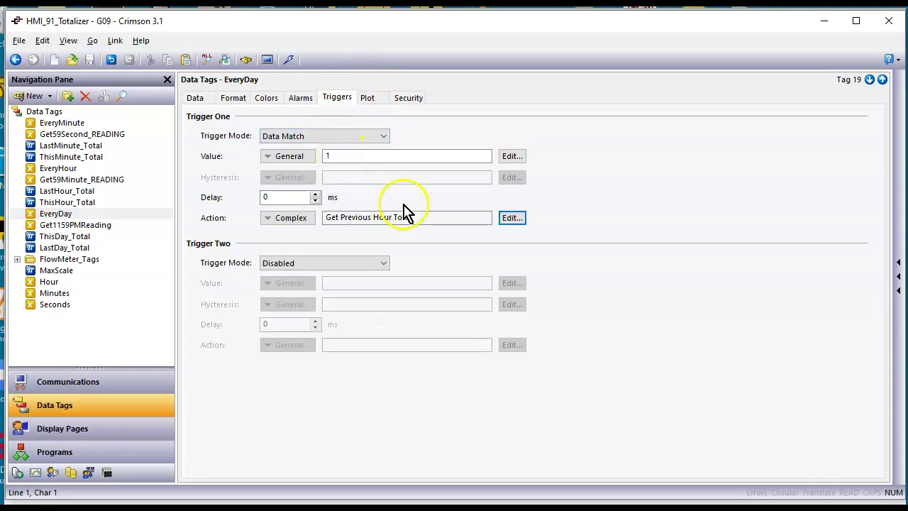
pyautogui.click(511, 219)
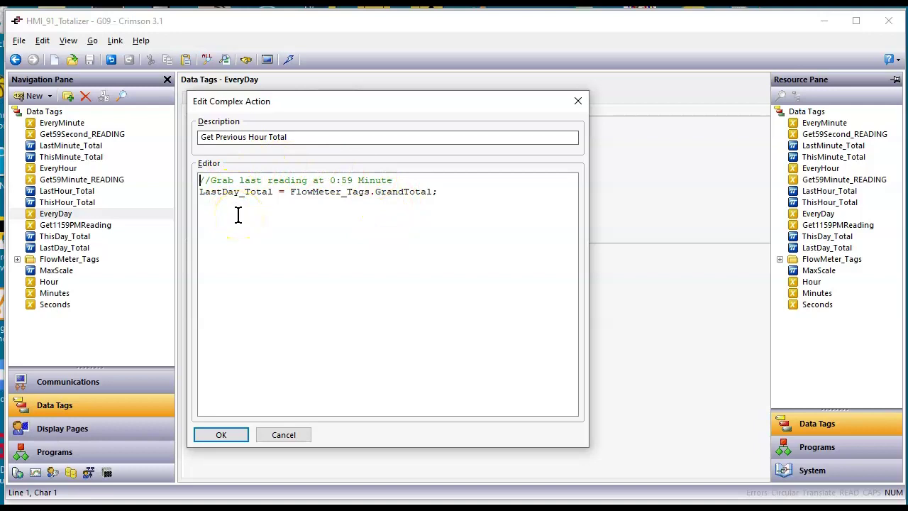
pyautogui.click(234, 434)
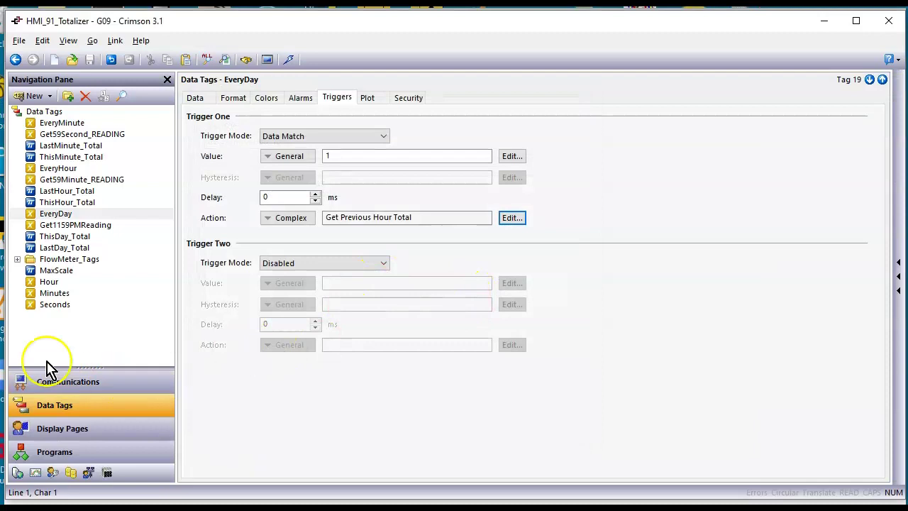
# Step: Reveal the Data Logger category in the navigation area and examine EveryMinuteLog's sampling setup and logged contents
pyautogui.click(66, 430)
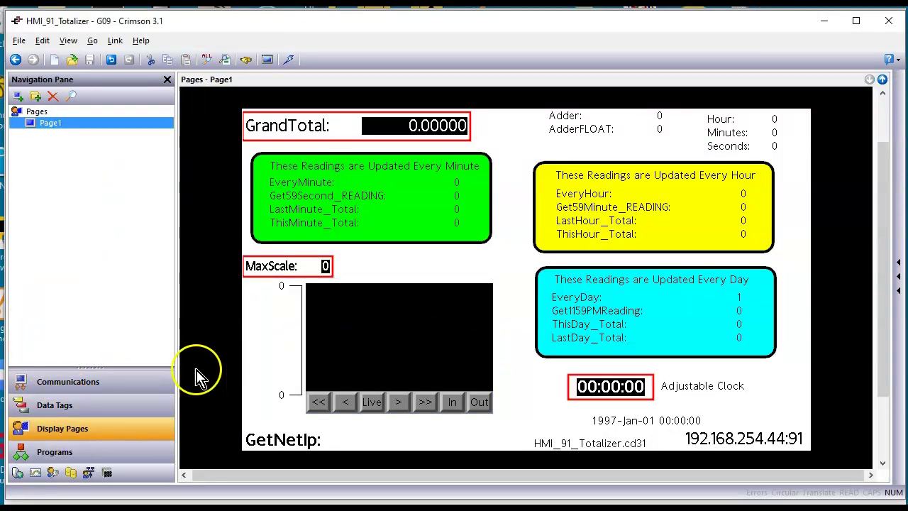
pyautogui.moveTo(141, 367); pyautogui.dragTo(156, 312)
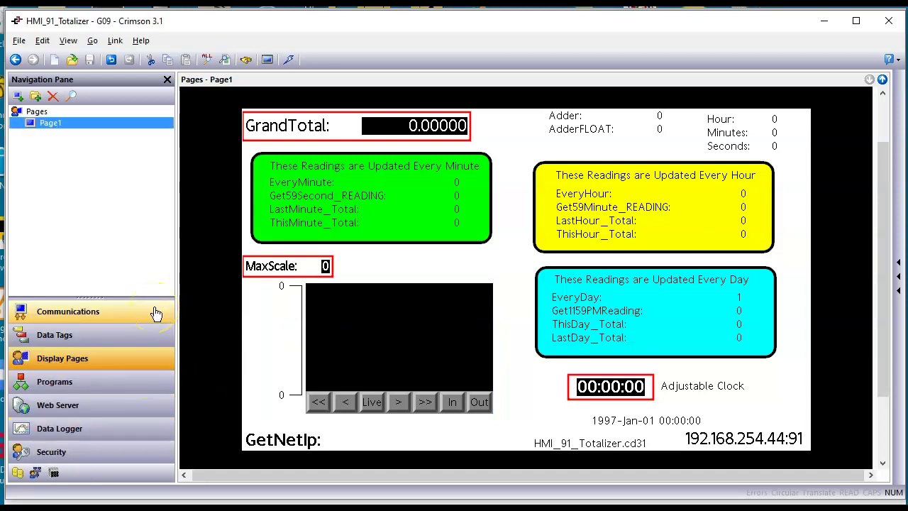
pyautogui.click(110, 434)
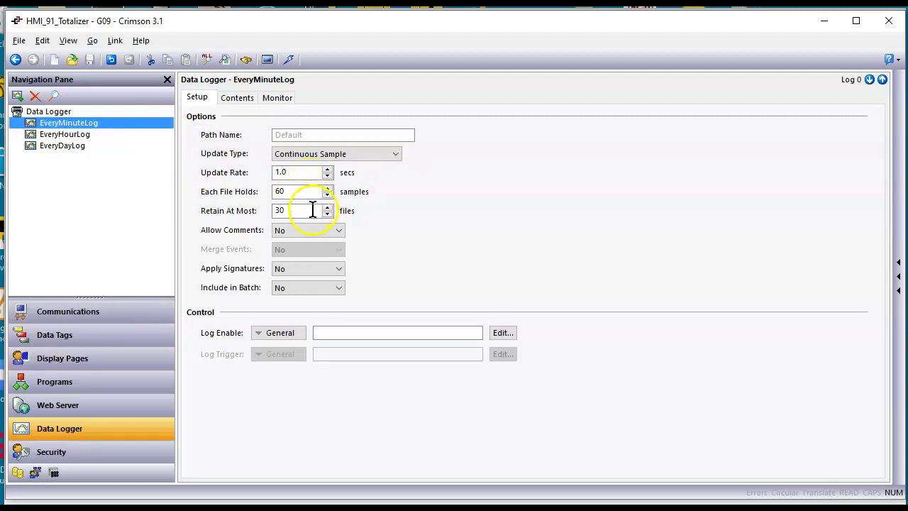
pyautogui.click(238, 100)
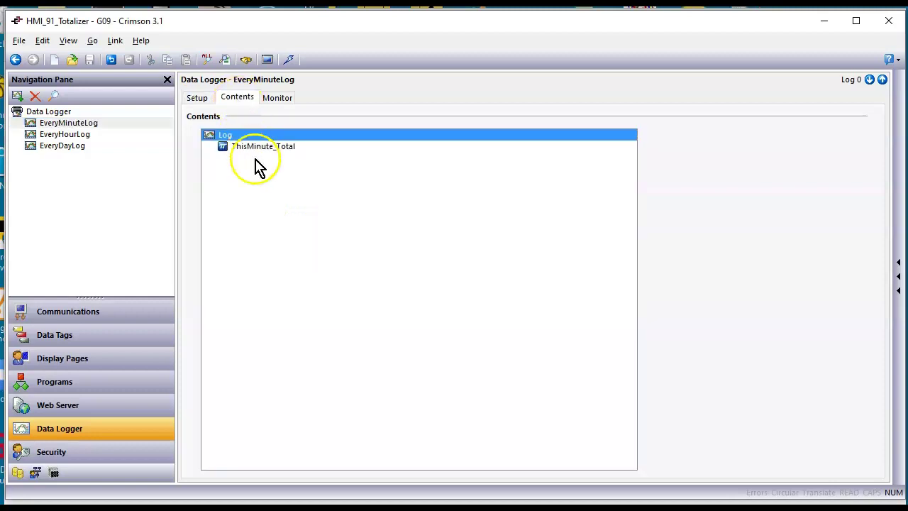
# Step: Examine EveryHourLog's update rate, samples per file and file retention, and check which tag it logs
pyautogui.click(197, 97)
pyautogui.click(112, 134)
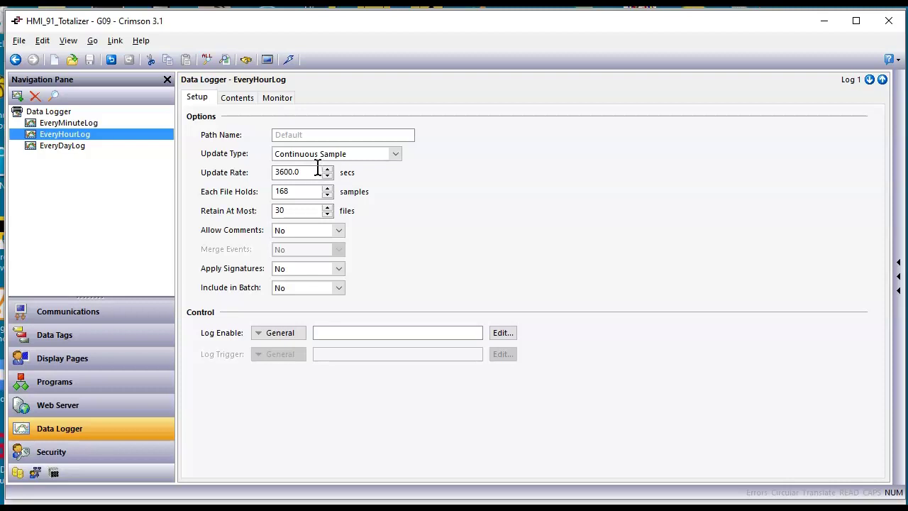
pyautogui.click(310, 187)
pyautogui.click(306, 173)
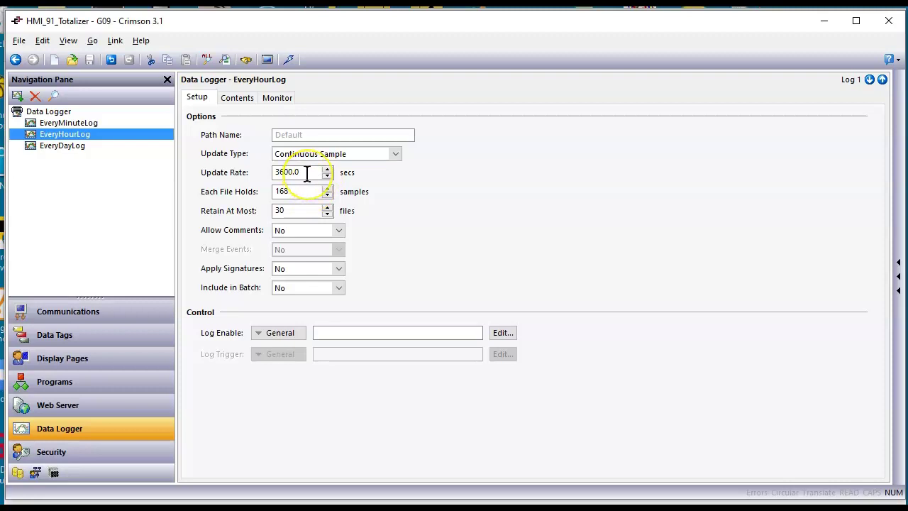
pyautogui.click(317, 175)
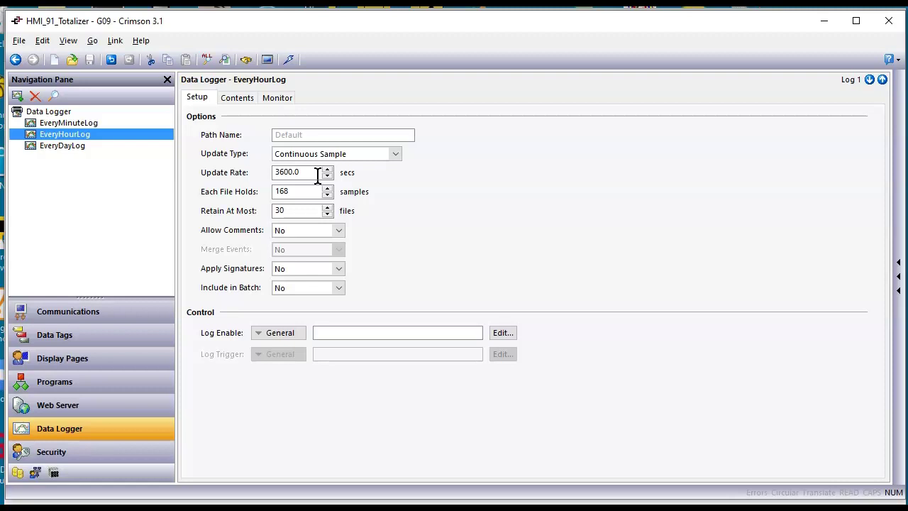
pyautogui.click(324, 186)
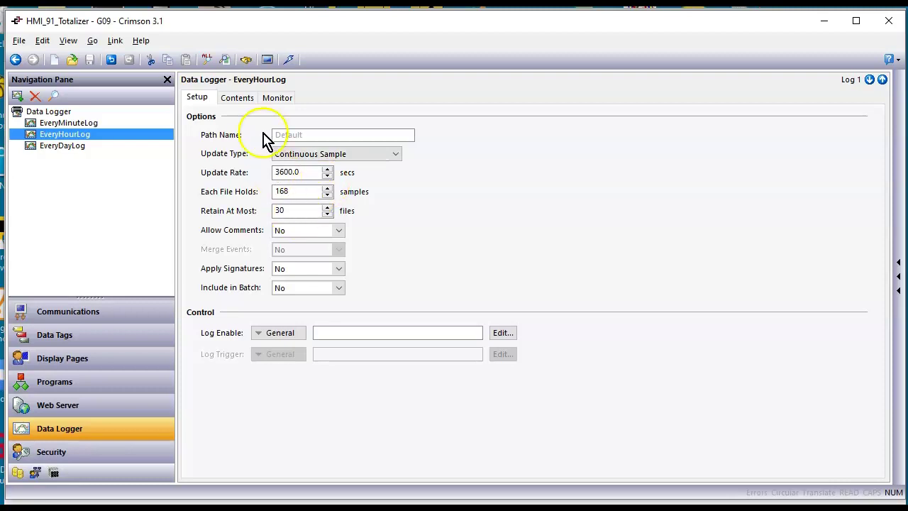
pyautogui.click(241, 100)
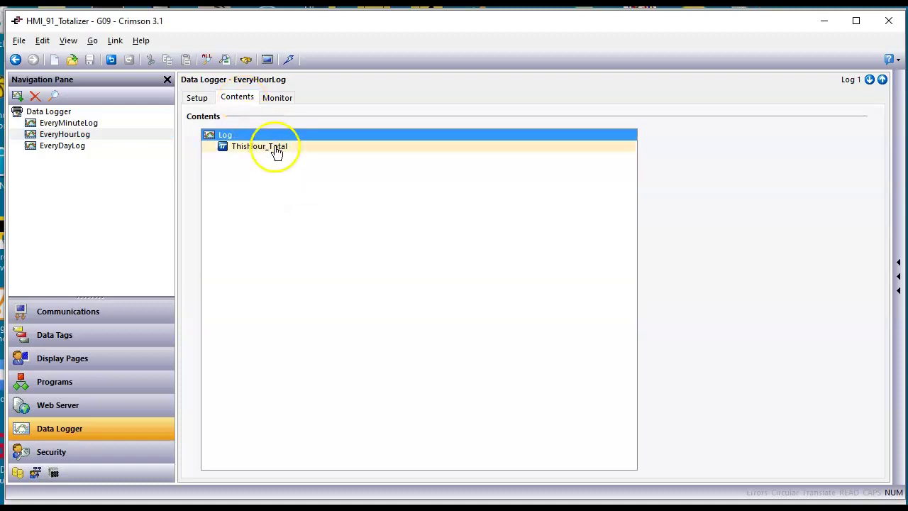
# Step: Examine EveryDayLog's sampling setup and logged contents, and return to the display pages
pyautogui.click(66, 147)
pyautogui.click(197, 99)
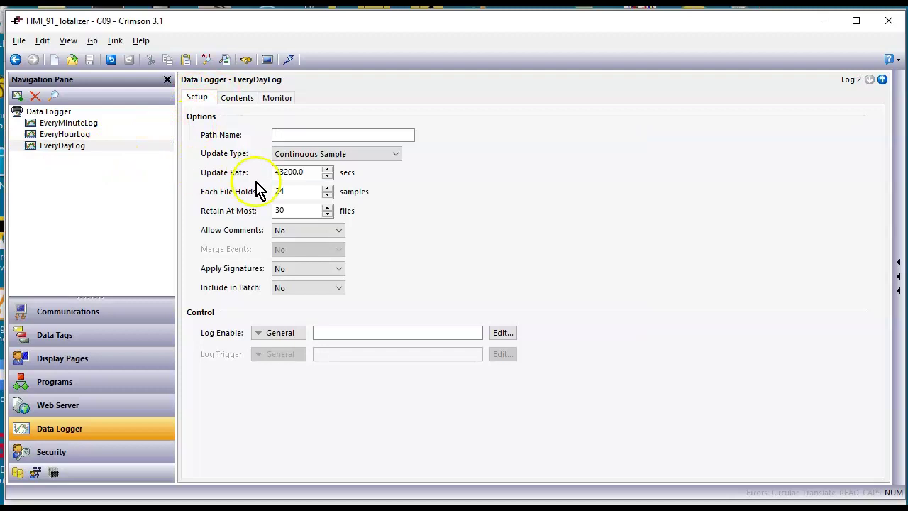
pyautogui.click(292, 191)
pyautogui.click(236, 99)
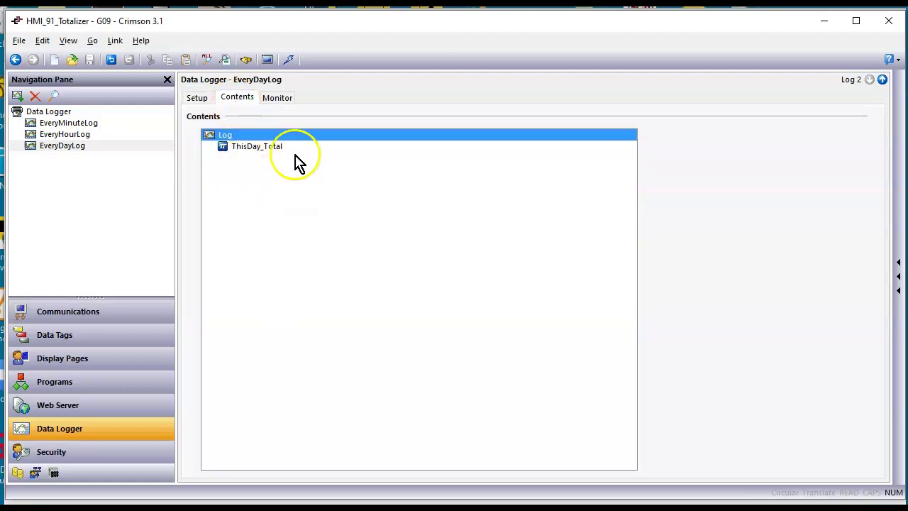
pyautogui.click(61, 363)
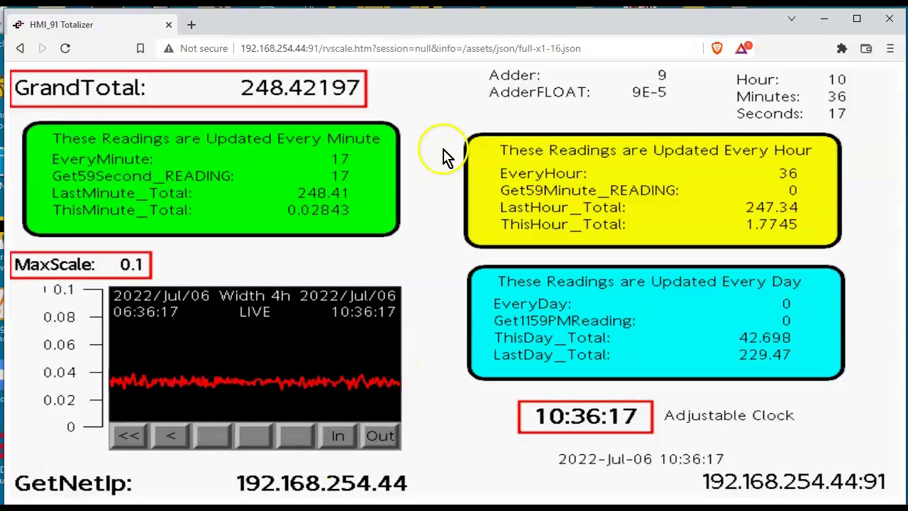
# Step: Open the web server's list of logs, view EveryMinuteLog's file 07061035.CSV, and return to the list of available logs
pyautogui.click(19, 48)
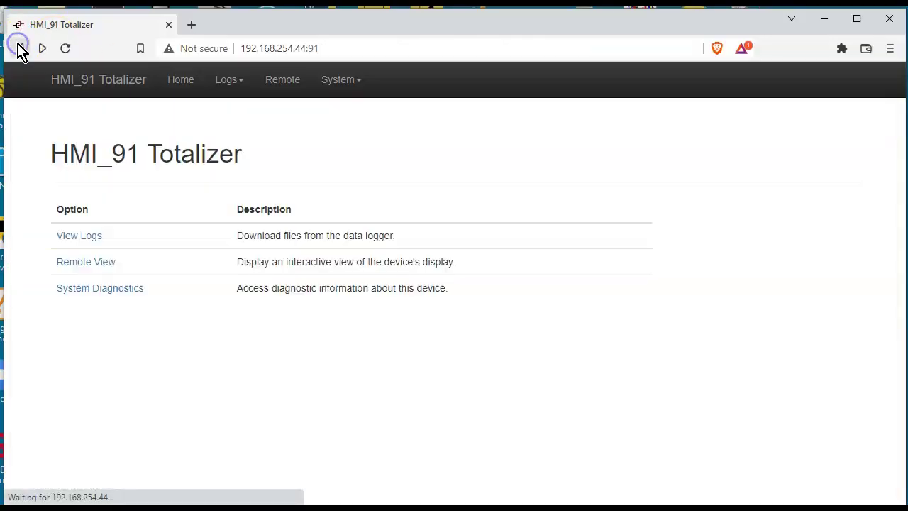
pyautogui.click(71, 237)
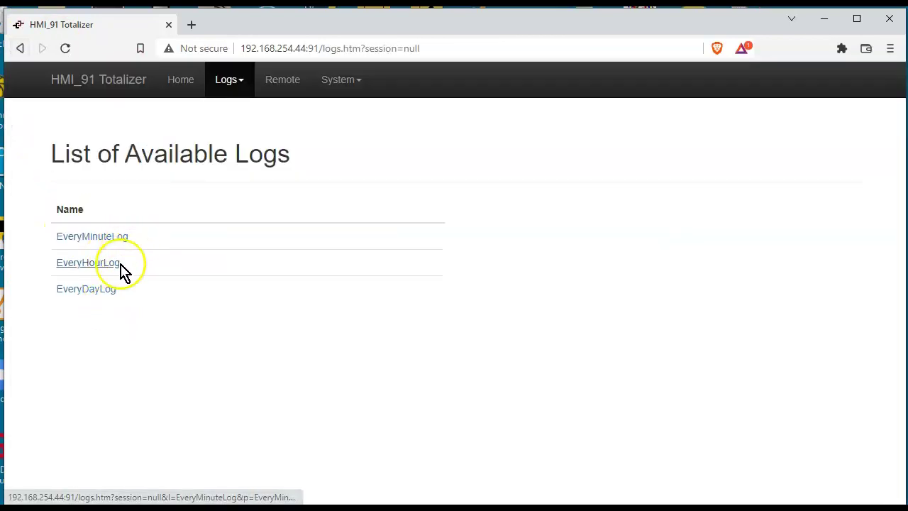
pyautogui.click(100, 238)
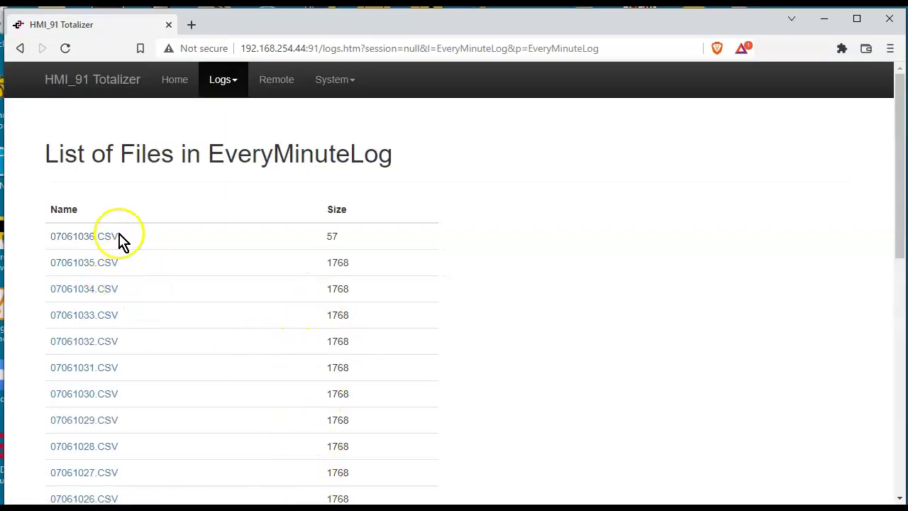
pyautogui.click(107, 263)
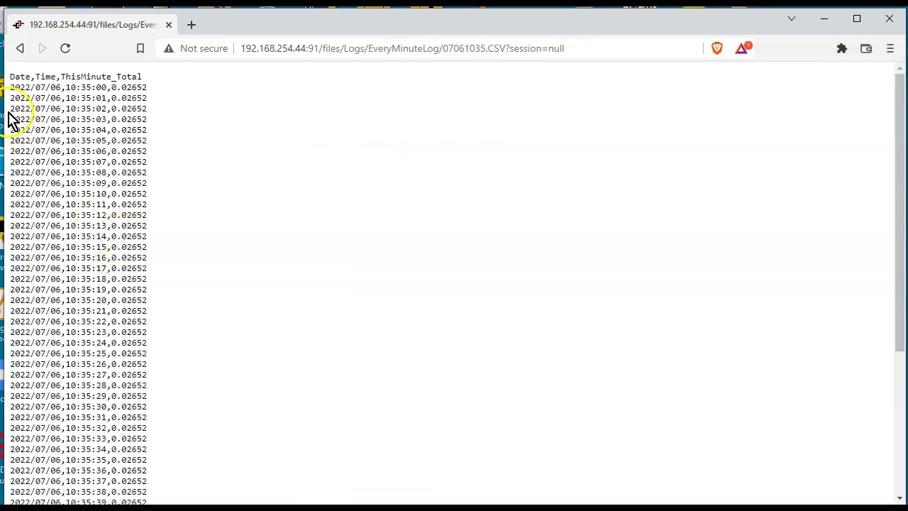
pyautogui.click(19, 50)
pyautogui.click(20, 51)
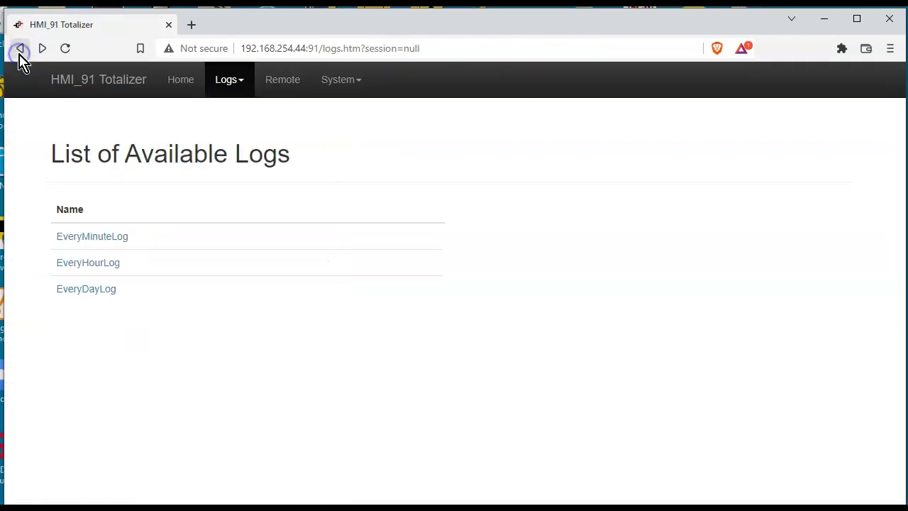
# Step: View EveryHourLog's file 22062900.CSV with the hourly totals and return to the list of available logs
pyautogui.click(99, 265)
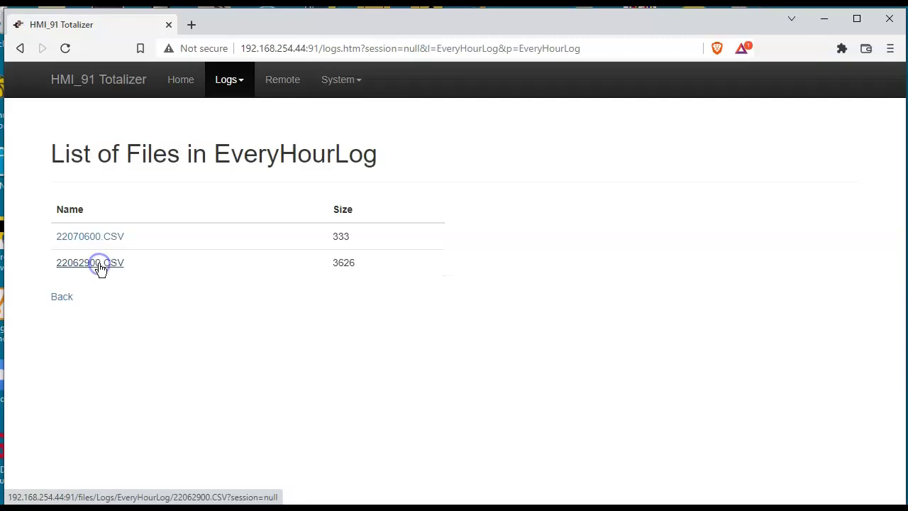
pyautogui.click(100, 265)
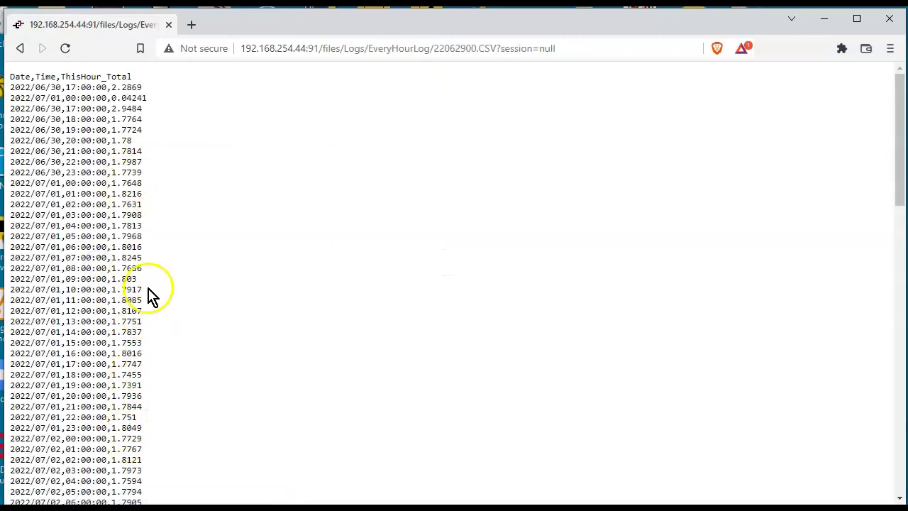
pyautogui.click(20, 50)
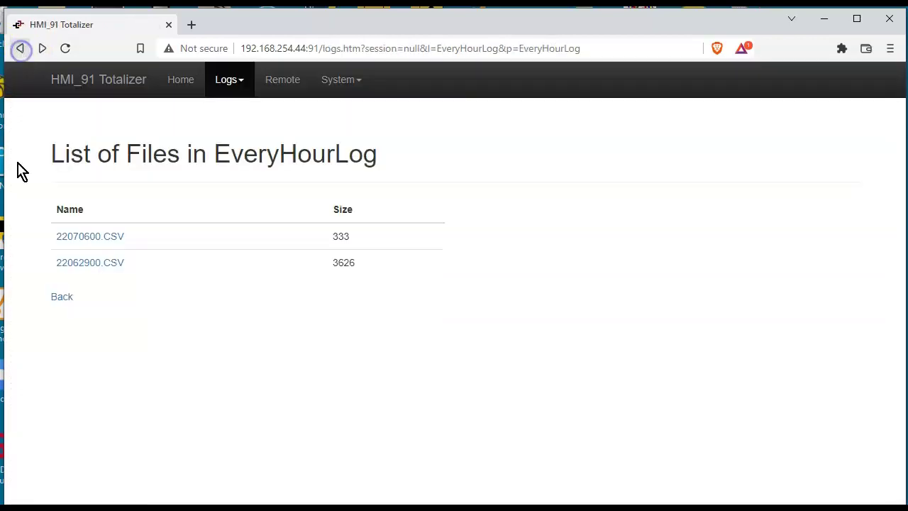
pyautogui.click(21, 48)
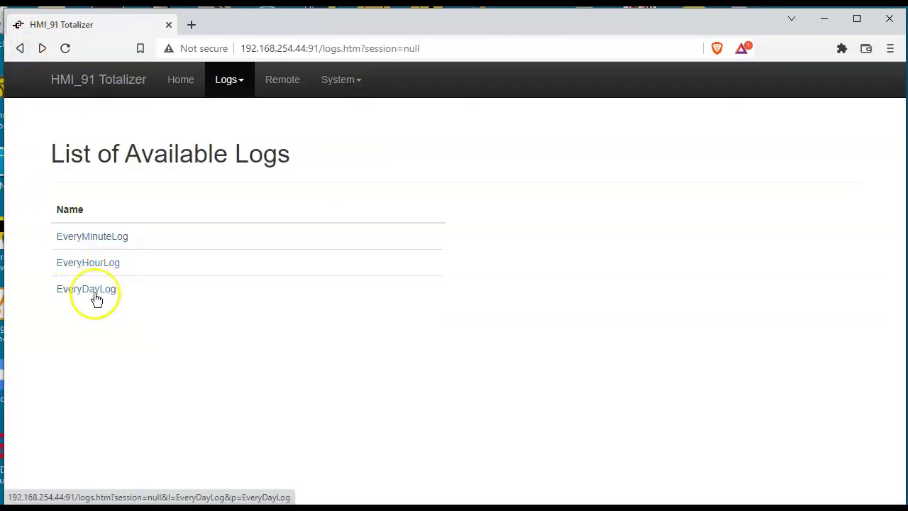
# Step: View EveryDayLog's file 22070100.CSV with the daily totals and return to that log's file list
pyautogui.click(90, 291)
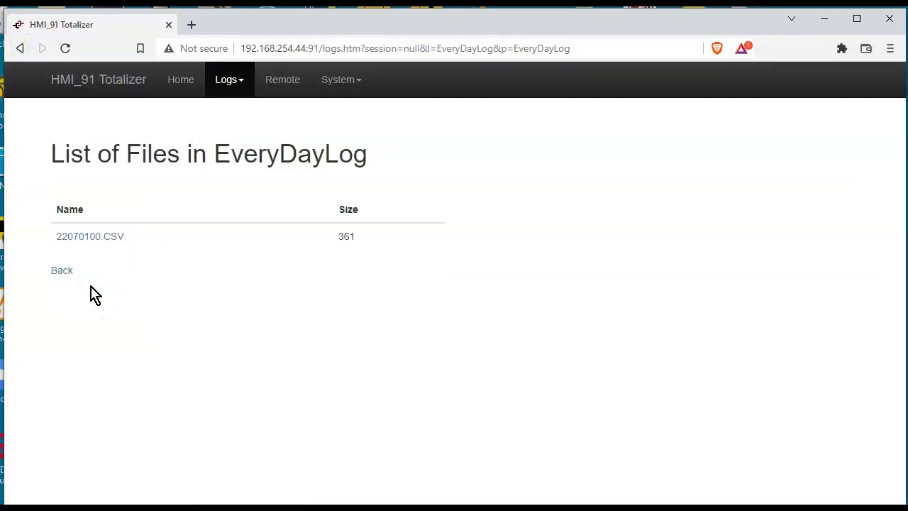
pyautogui.click(93, 236)
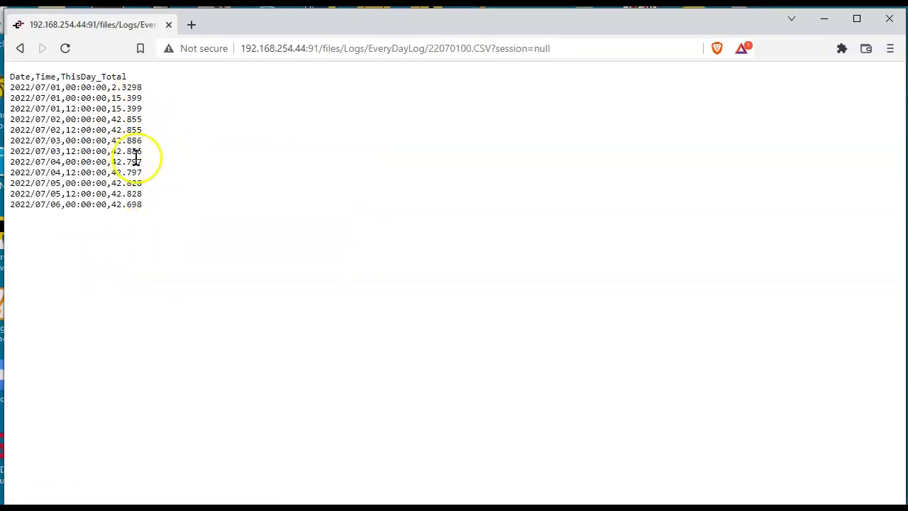
pyautogui.click(21, 48)
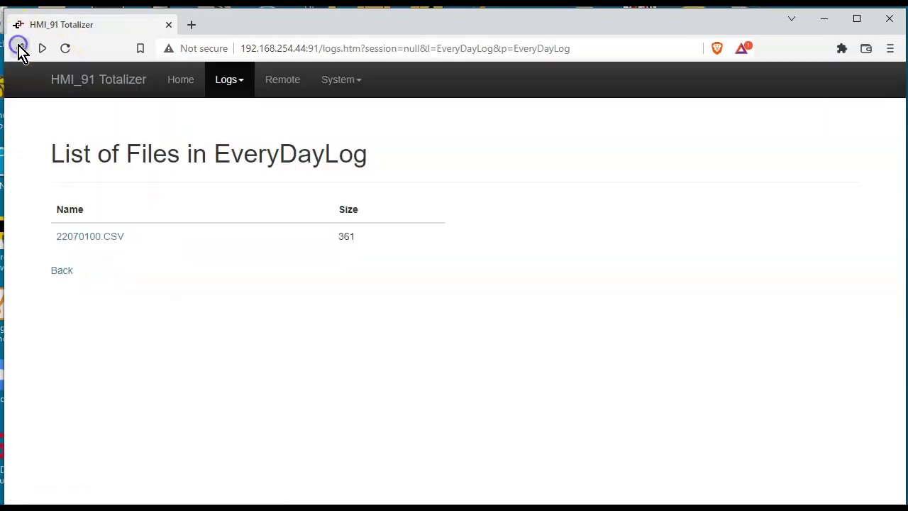
# Step: Save EveryDayLog's file to the Desktop as 22070100.csv, with the file type set to All Files (*.*)
pyautogui.rightClick(89, 240)
pyautogui.click(125, 325)
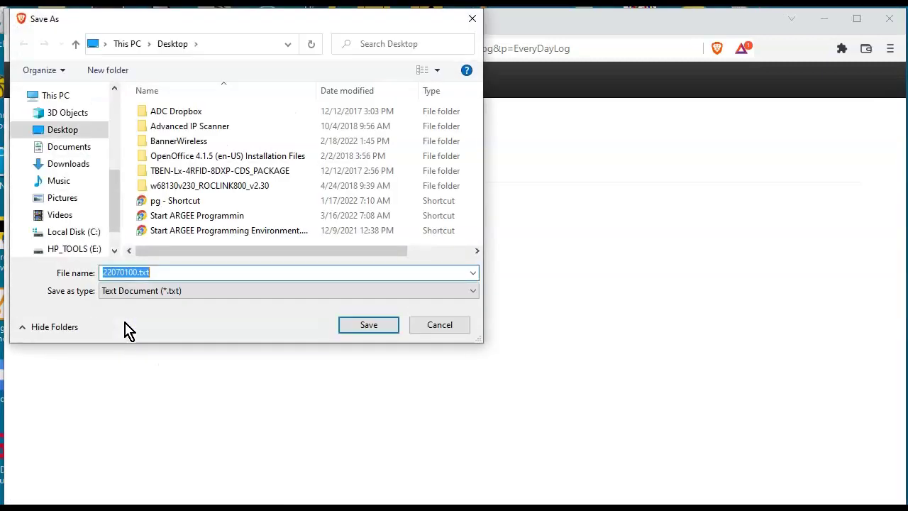
pyautogui.click(190, 272)
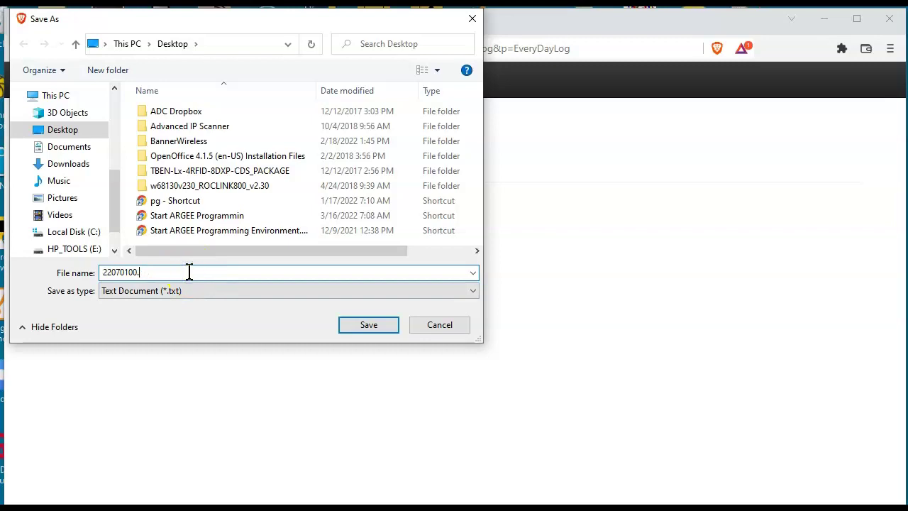
pyautogui.write('csv')
pyautogui.click(275, 292)
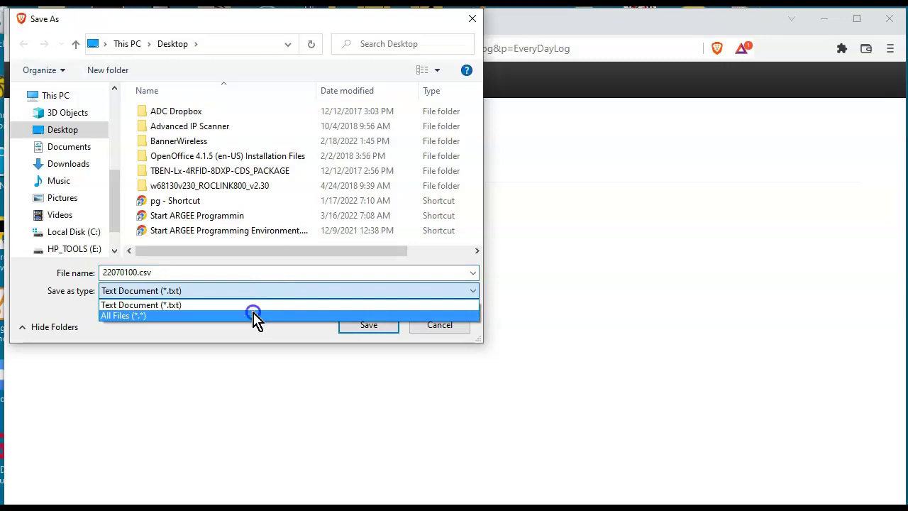
pyautogui.click(255, 316)
pyautogui.click(374, 326)
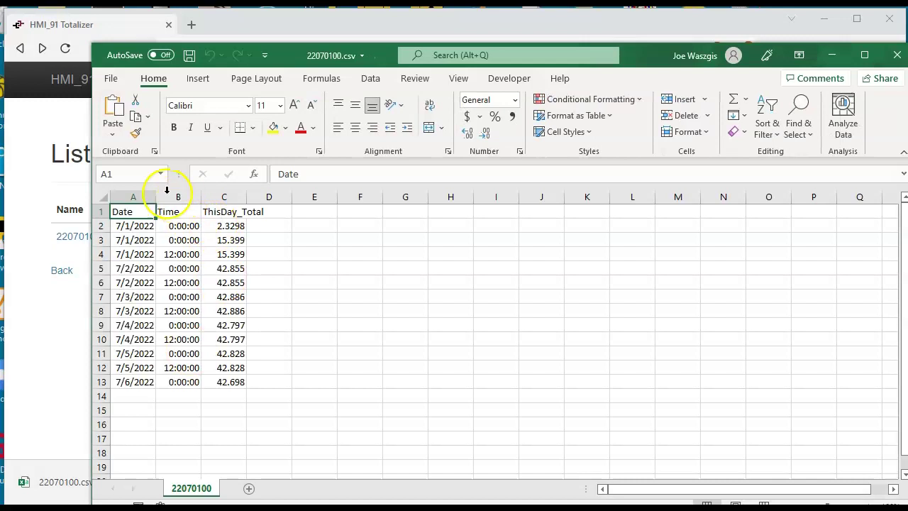
# Step: In Excel, widen the Date, Time and ThisDay_Total columns of 22070100.csv and close the file without saving the changes
pyautogui.moveTo(157, 198); pyautogui.dragTo(290, 197)
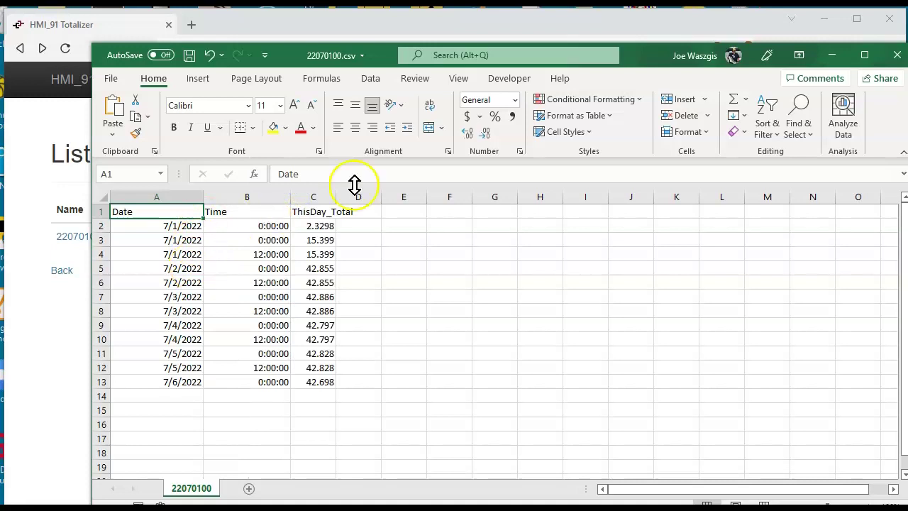
pyautogui.moveTo(336, 196); pyautogui.dragTo(405, 195)
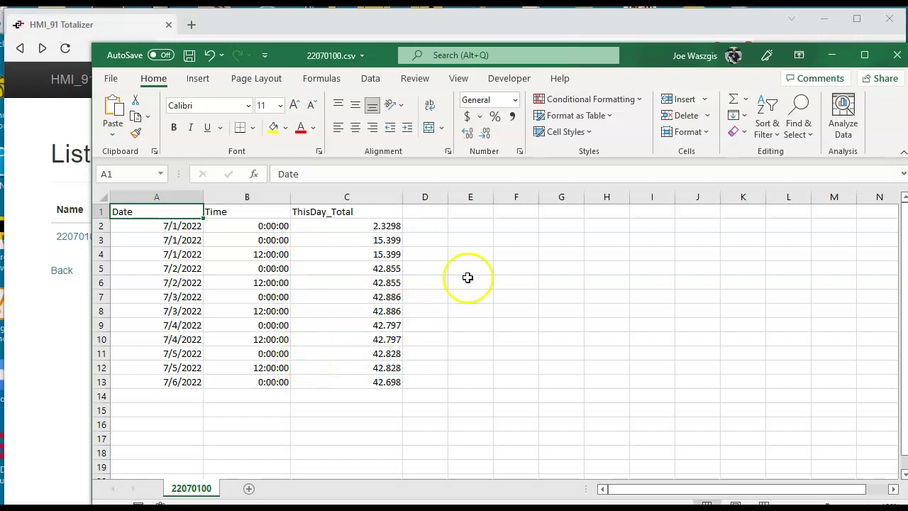
pyautogui.click(901, 61)
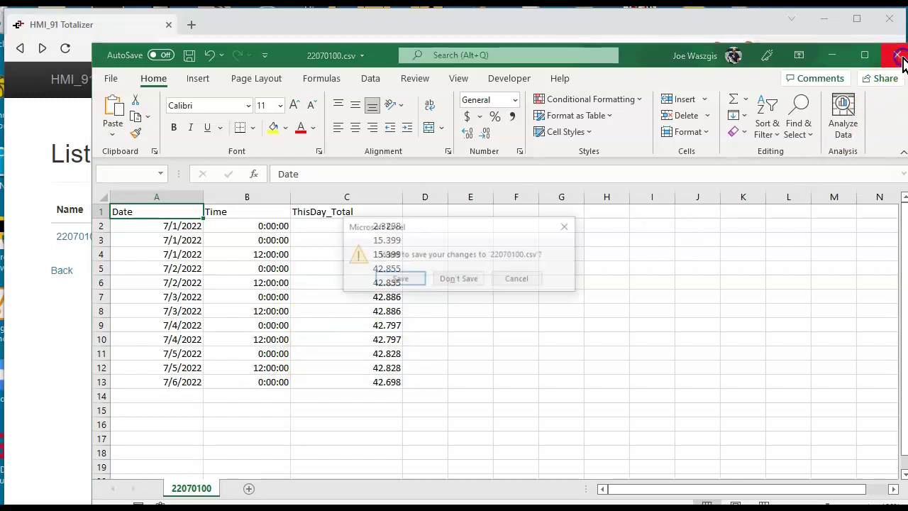
pyautogui.click(461, 279)
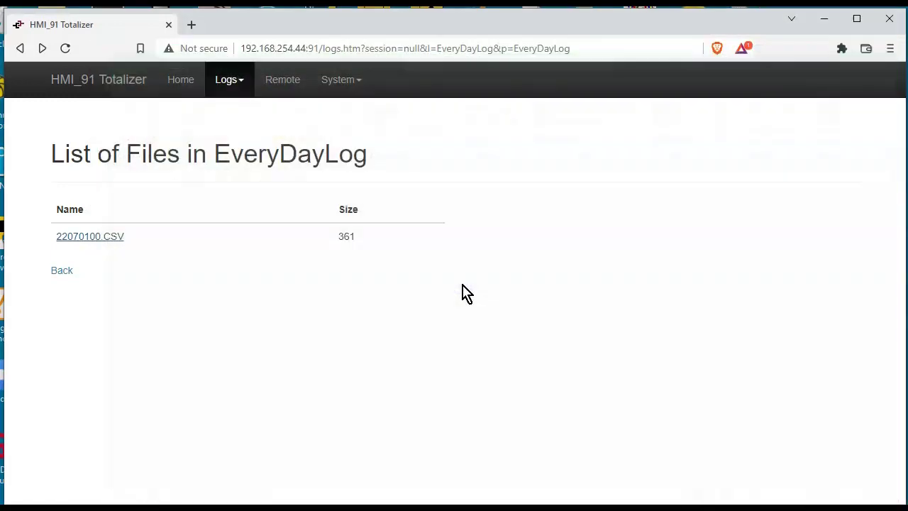
# Step: Open the device's remote view from the web server page to check the live totals
pyautogui.click(275, 83)
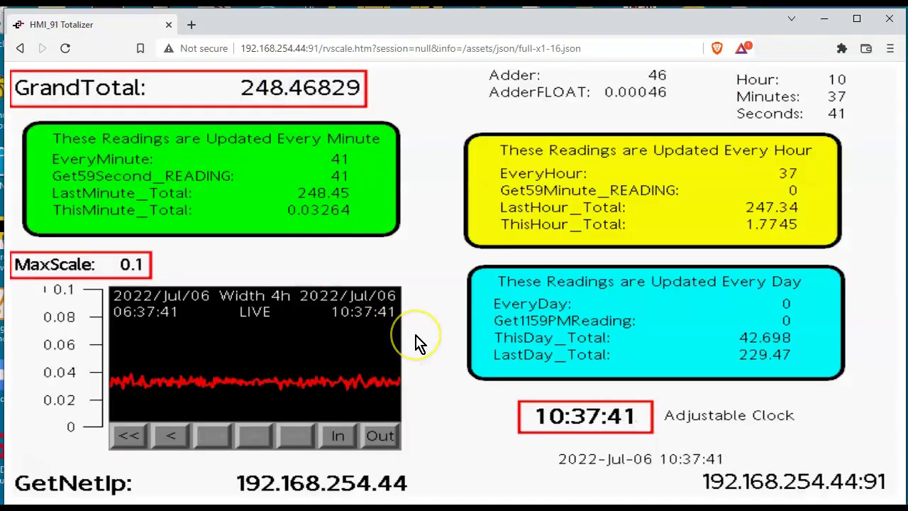